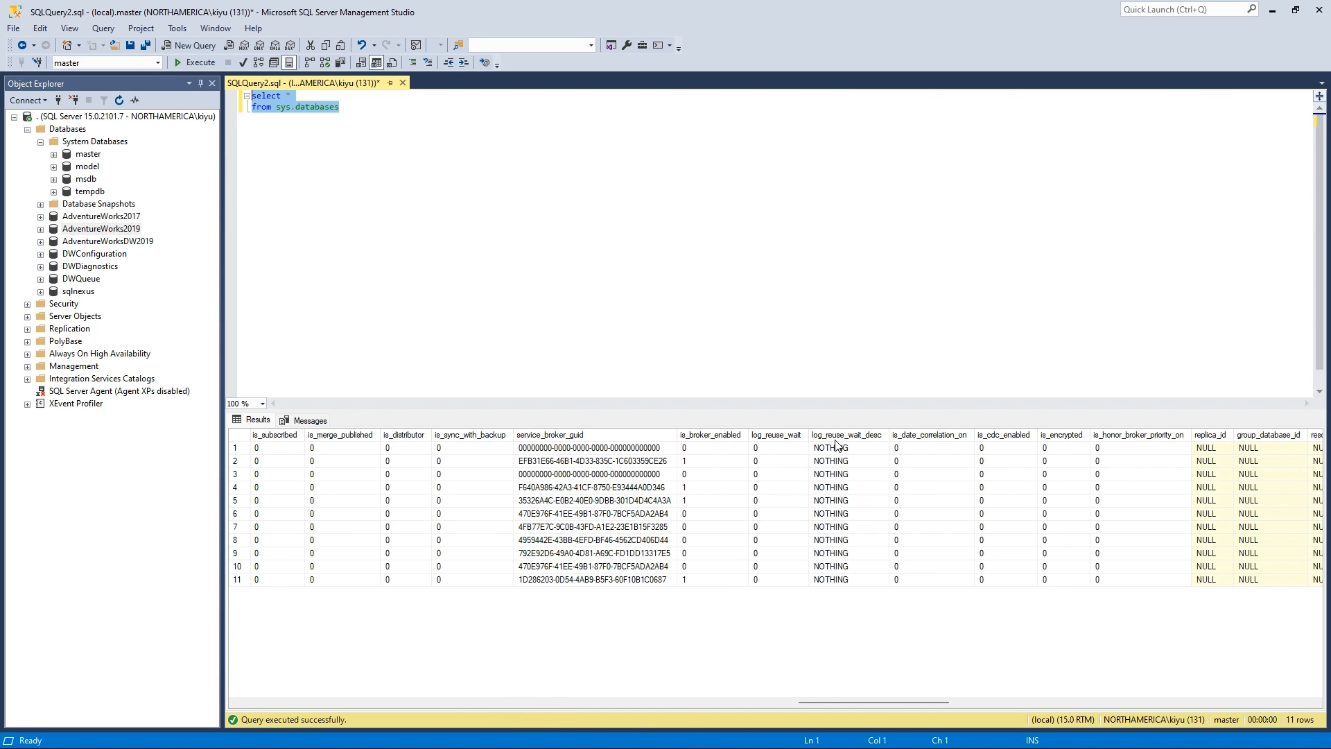
Back up the AdventureWorks2019 database to the tranbackup.log disk file, using the Transaction Log backup type.
{"action": "left_click", "coordinate": [858, 582]}
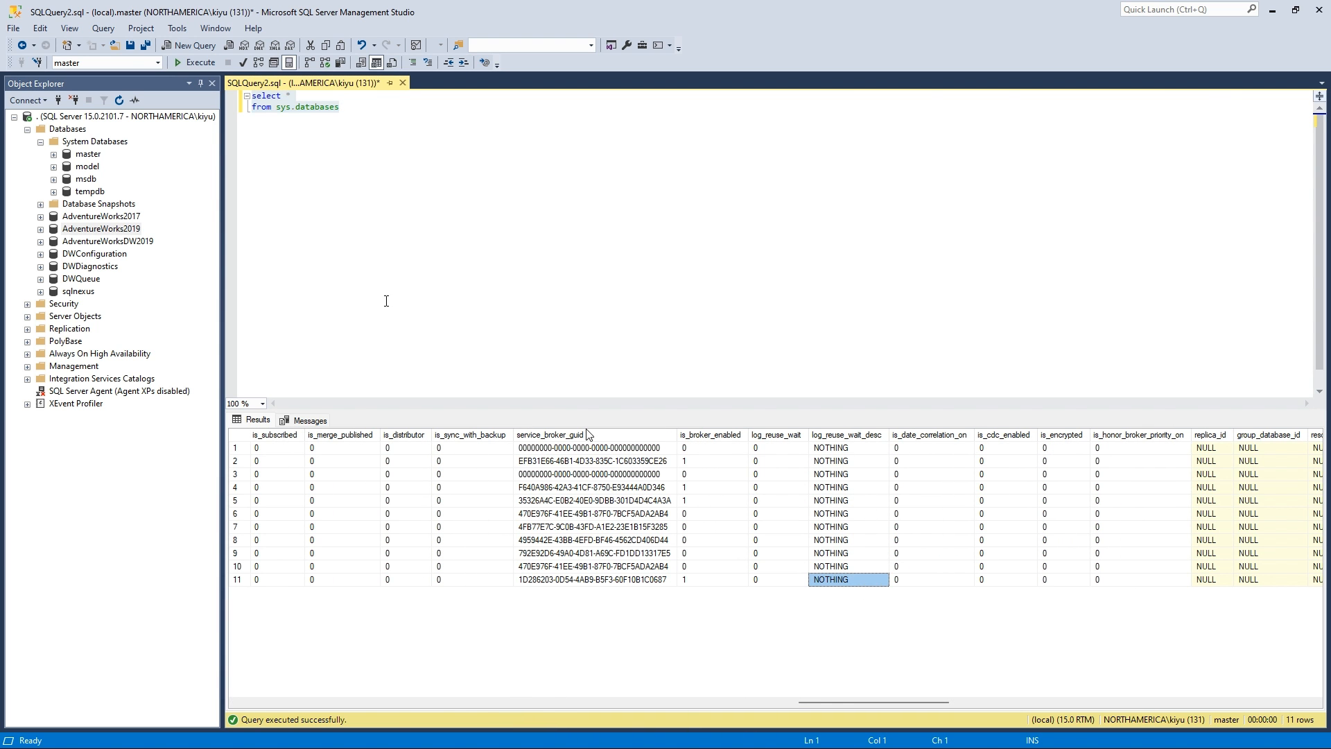
{"action": "right_click", "coordinate": [130, 233]}
{"action": "mouse_move", "coordinate": [219, 287]}
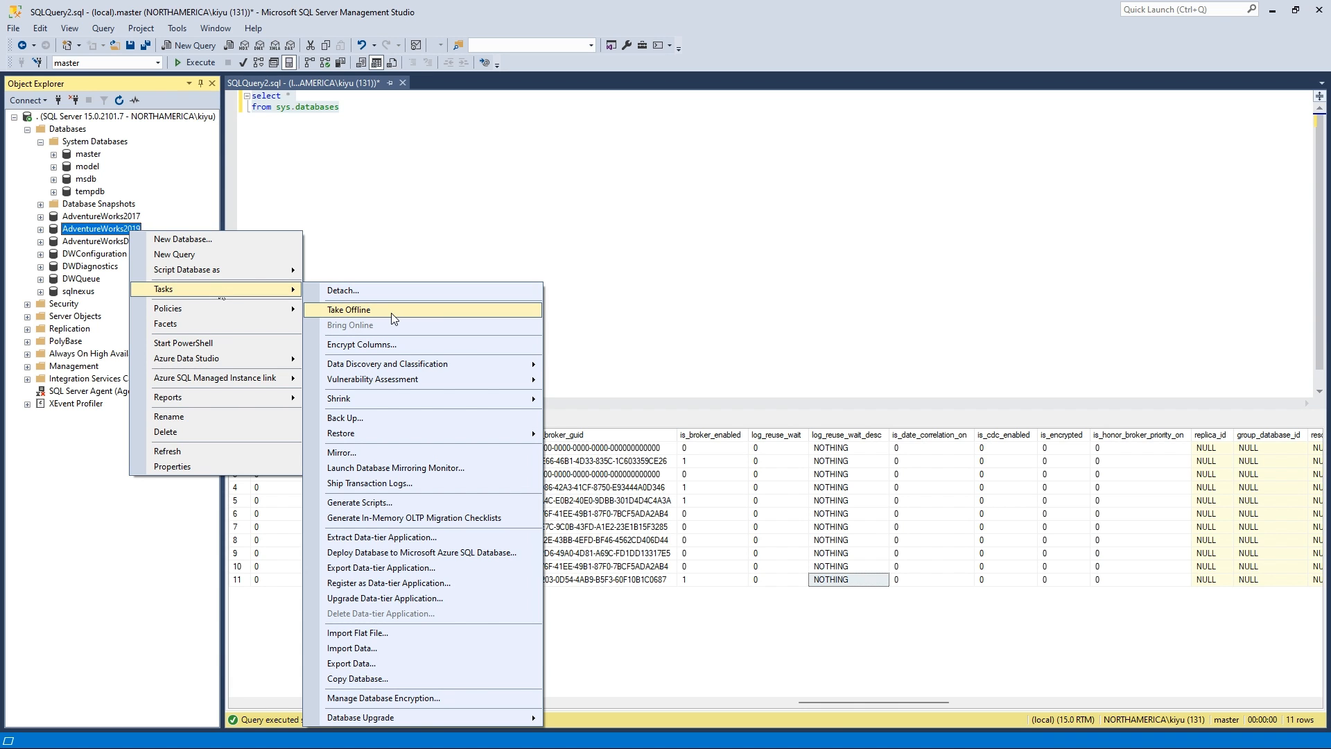
{"action": "left_click", "coordinate": [368, 417]}
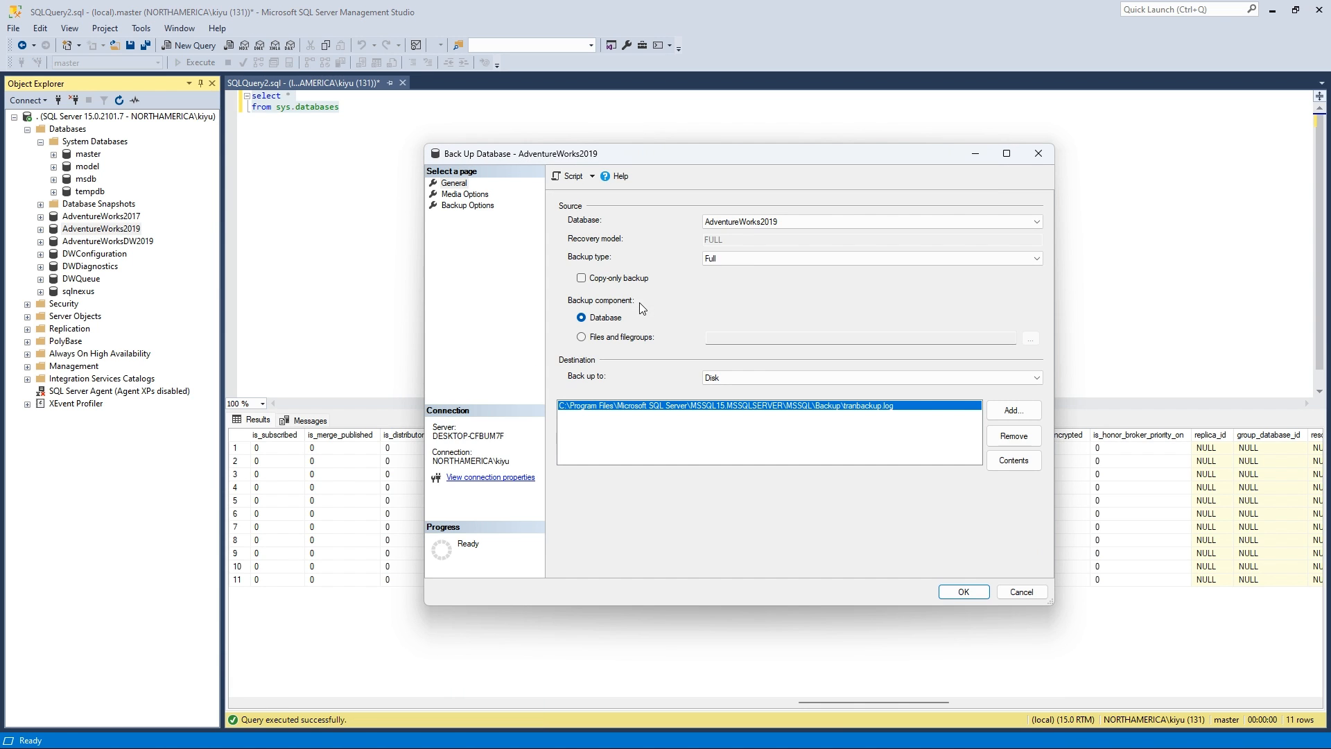
{"action": "left_click", "coordinate": [811, 266]}
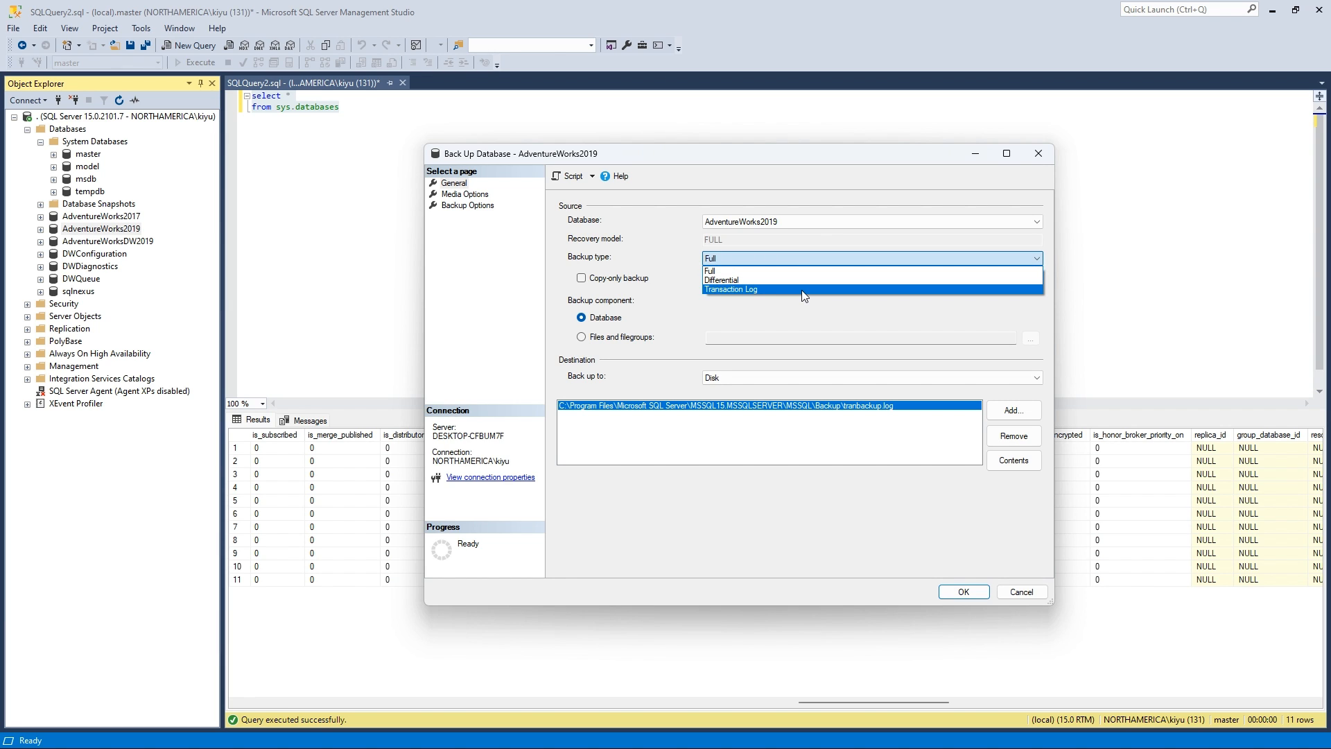
{"action": "left_click", "coordinate": [802, 289]}
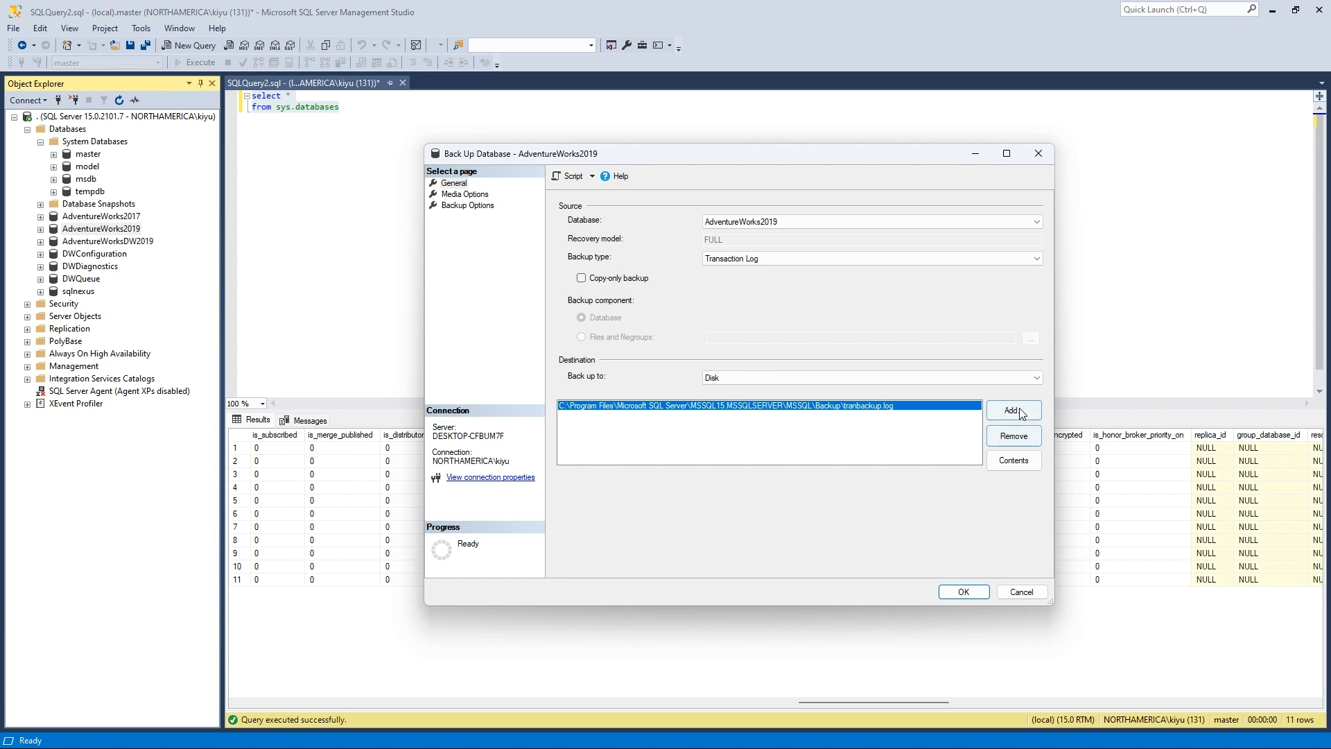
{"action": "left_click", "coordinate": [964, 592]}
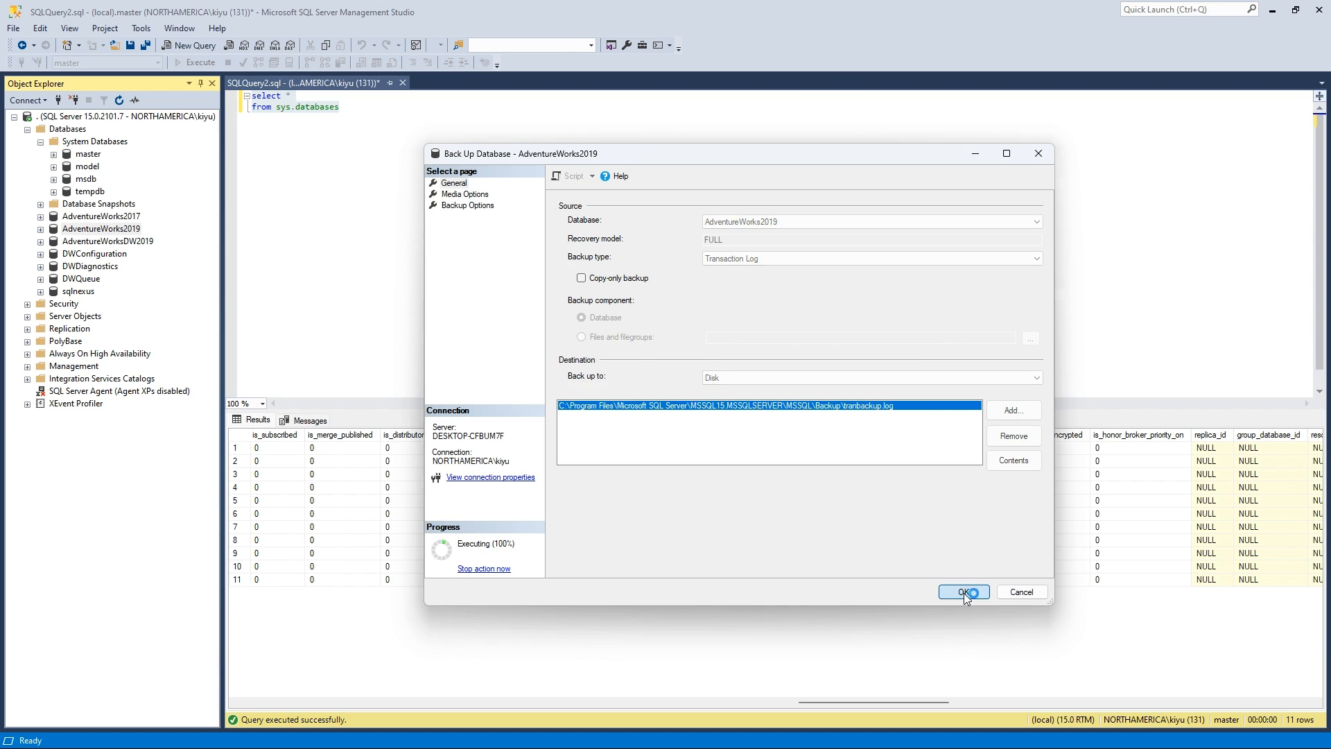
{"action": "left_click", "coordinate": [911, 404]}
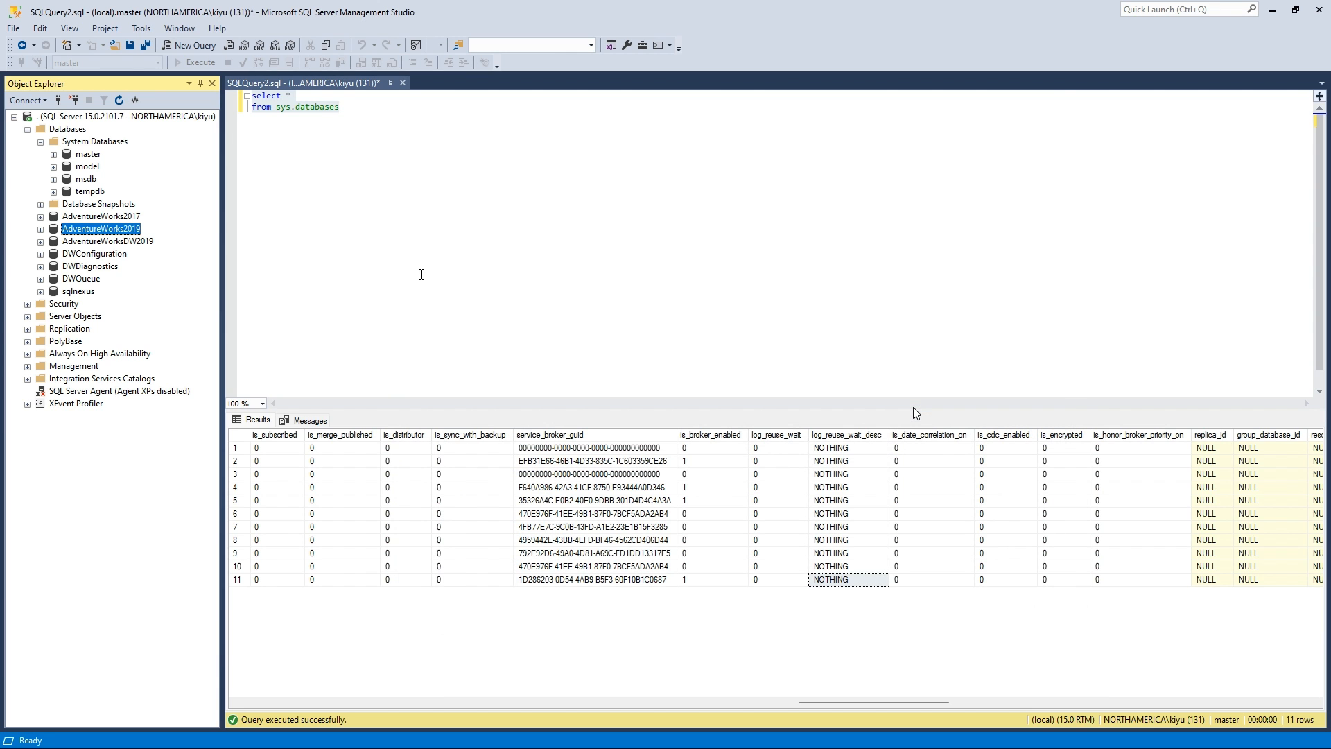
Open the AdventureWorks2019 database properties and examine the log file's size among the database files.
{"action": "right_click", "coordinate": [116, 226]}
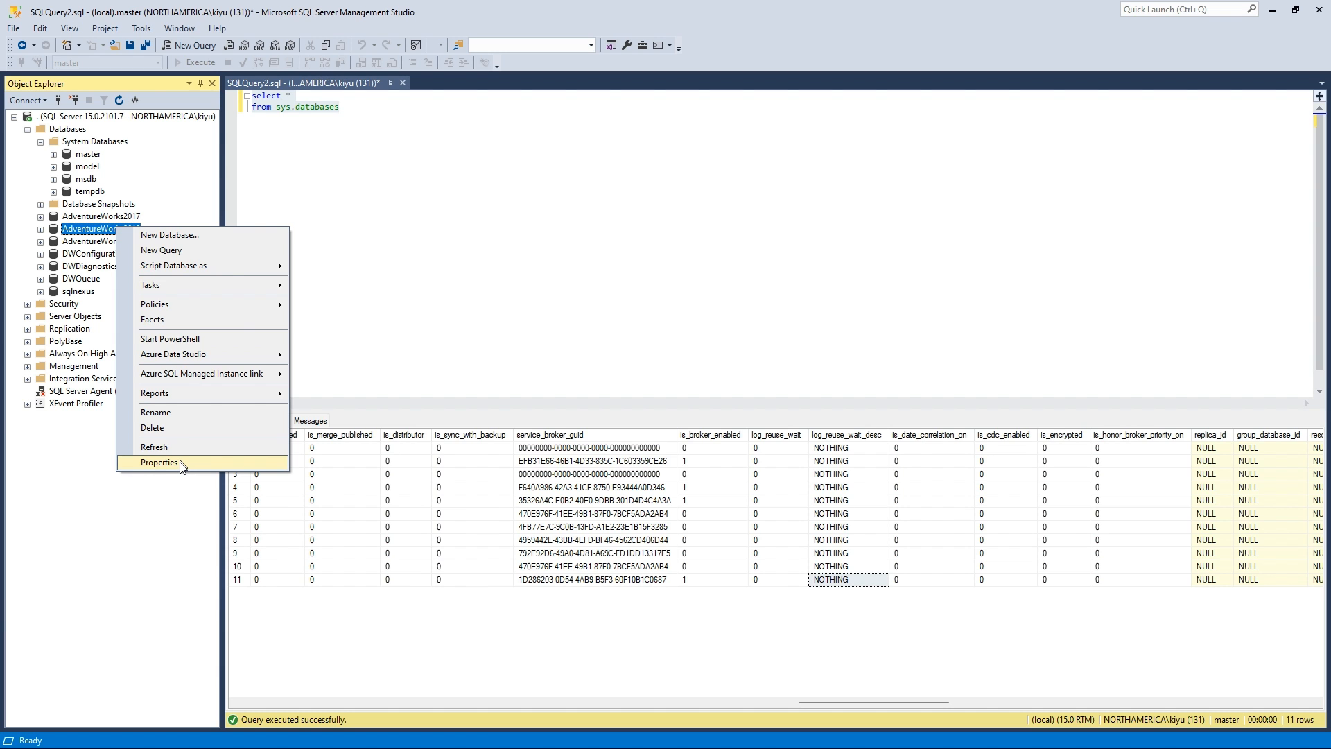
{"action": "left_click", "coordinate": [160, 463]}
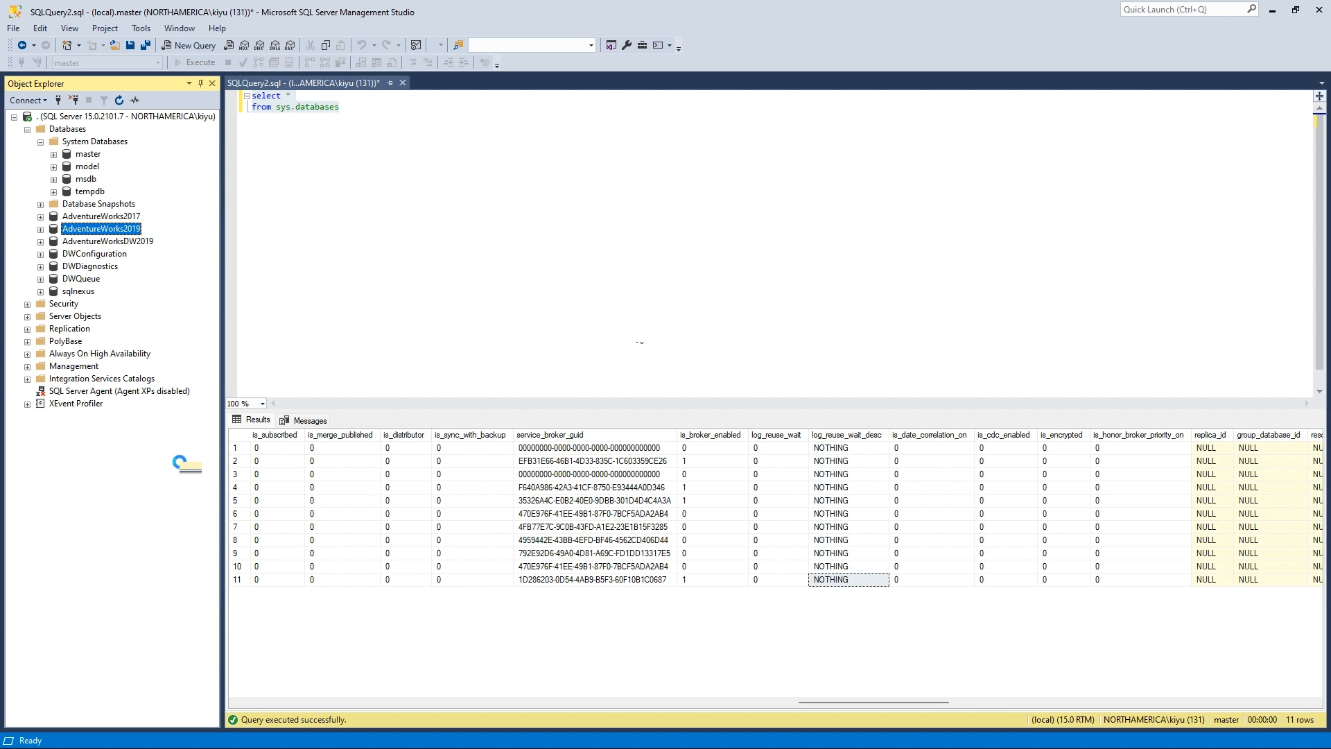
{"action": "left_click", "coordinate": [449, 196]}
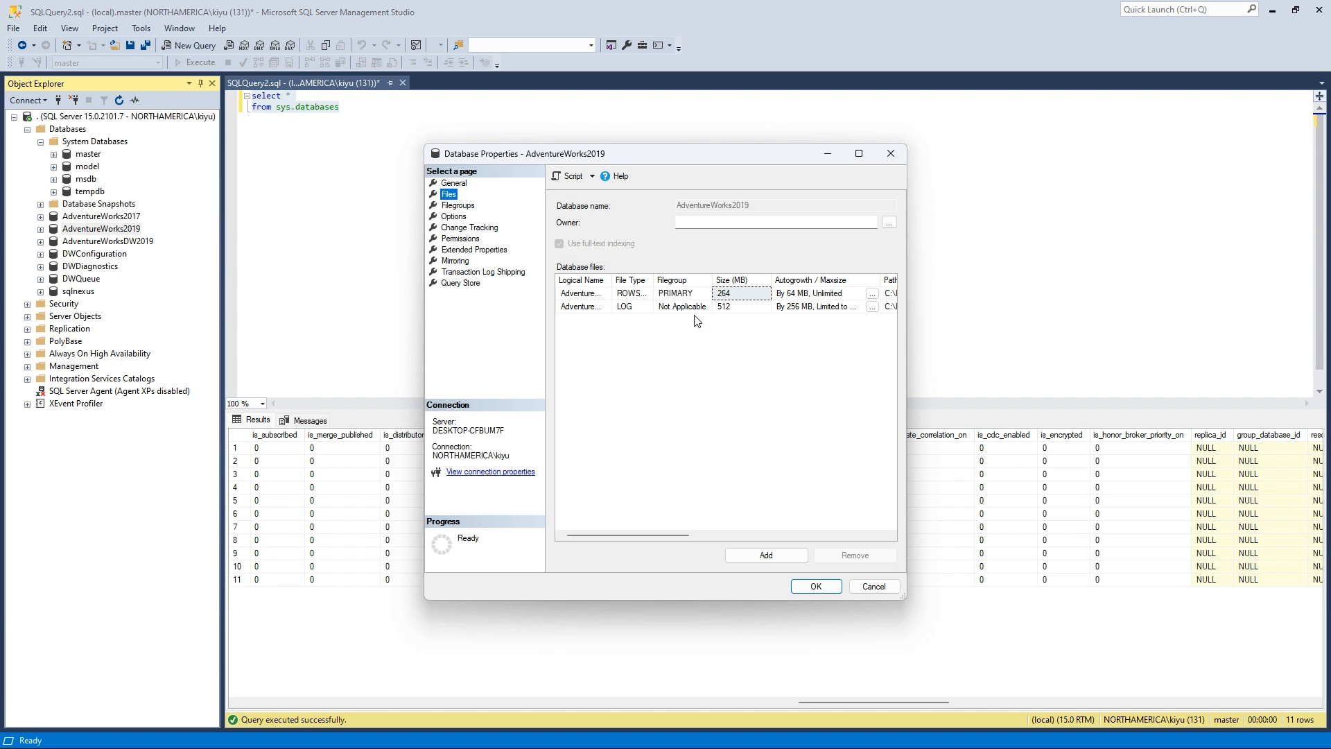
{"action": "left_click", "coordinate": [738, 306]}
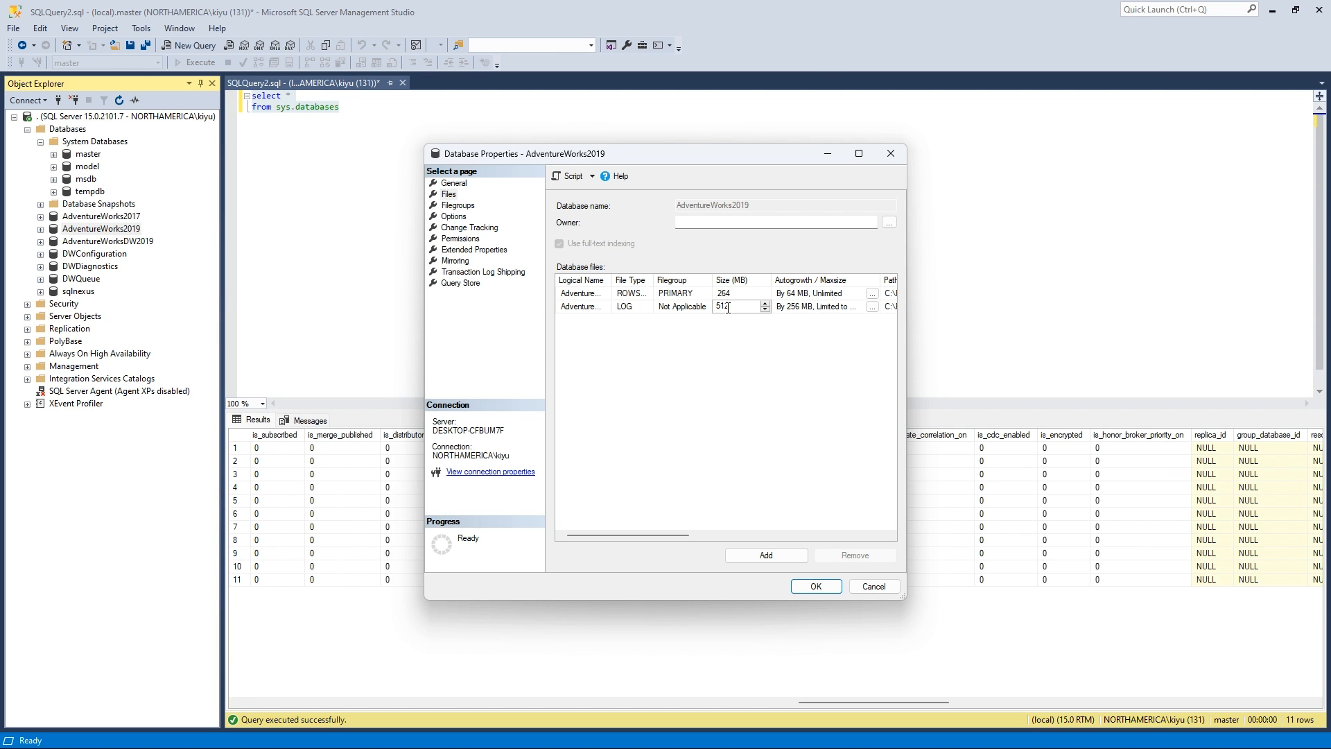
{"action": "left_click", "coordinate": [578, 308]}
{"action": "left_click_drag", "start_coordinate": [909, 603], "coordinate": [1293, 686]}
{"action": "left_click", "coordinate": [749, 307]}
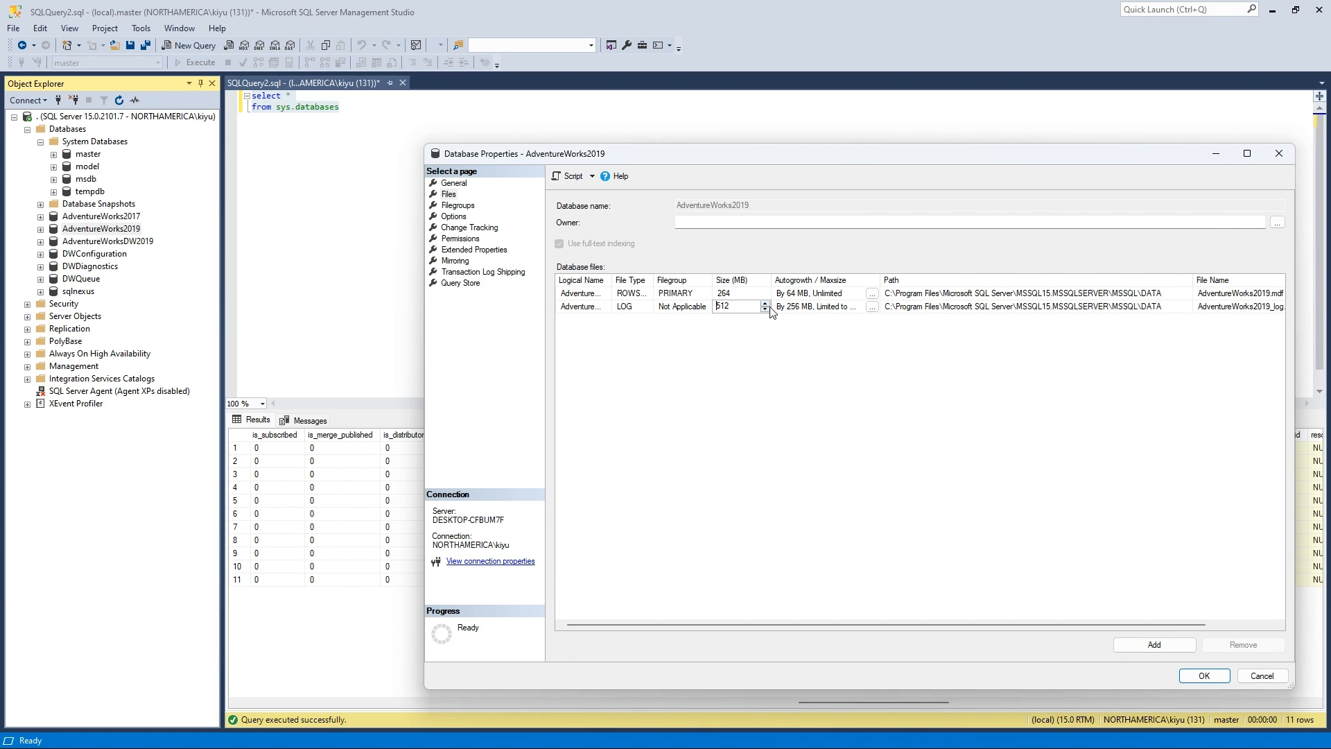
{"action": "double_click", "coordinate": [739, 310]}
{"action": "left_click_drag", "start_coordinate": [712, 303], "coordinate": [829, 306]}
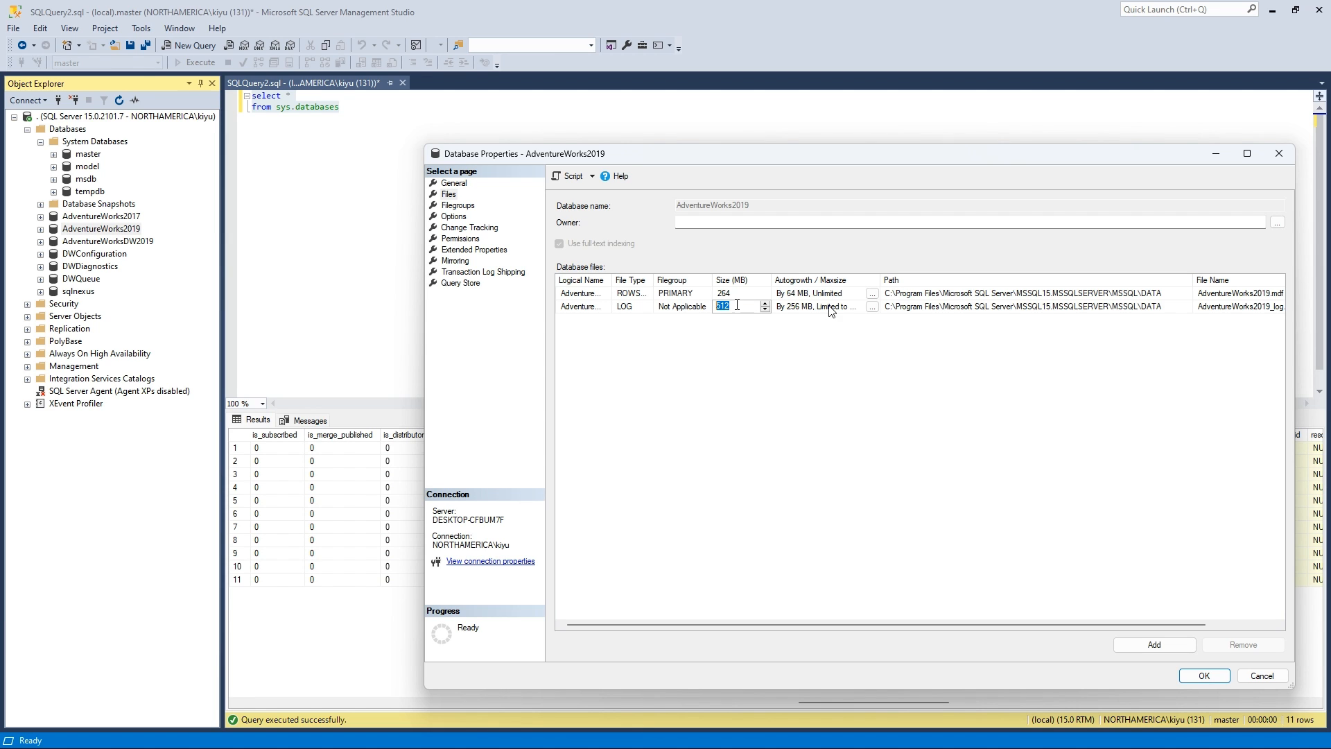
{"action": "left_click", "coordinate": [763, 310]}
{"action": "key", "text": "shift+End"}
{"action": "type", "text": "51"}
{"action": "left_click", "coordinate": [840, 309]}
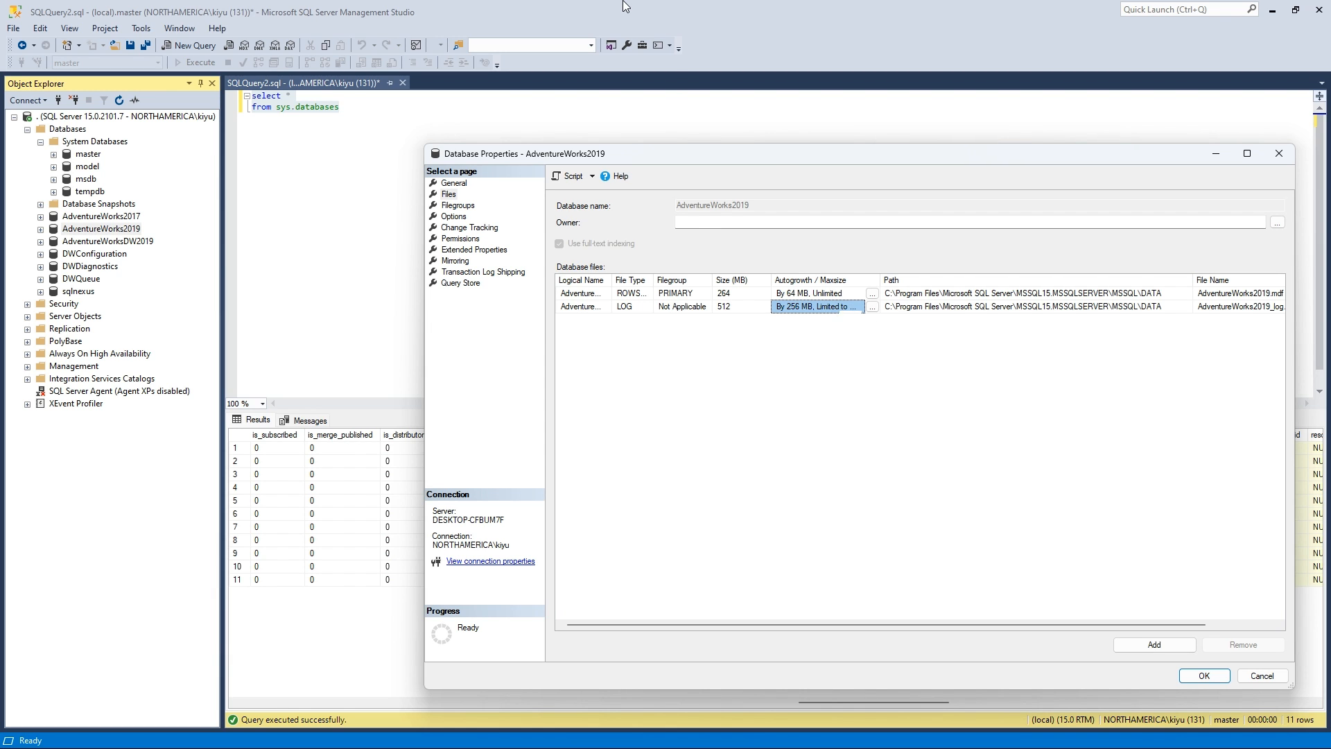
Examine the log file's autogrowth settings, including its growth in megabytes and its maximum file size.
{"action": "left_click", "coordinate": [871, 306]}
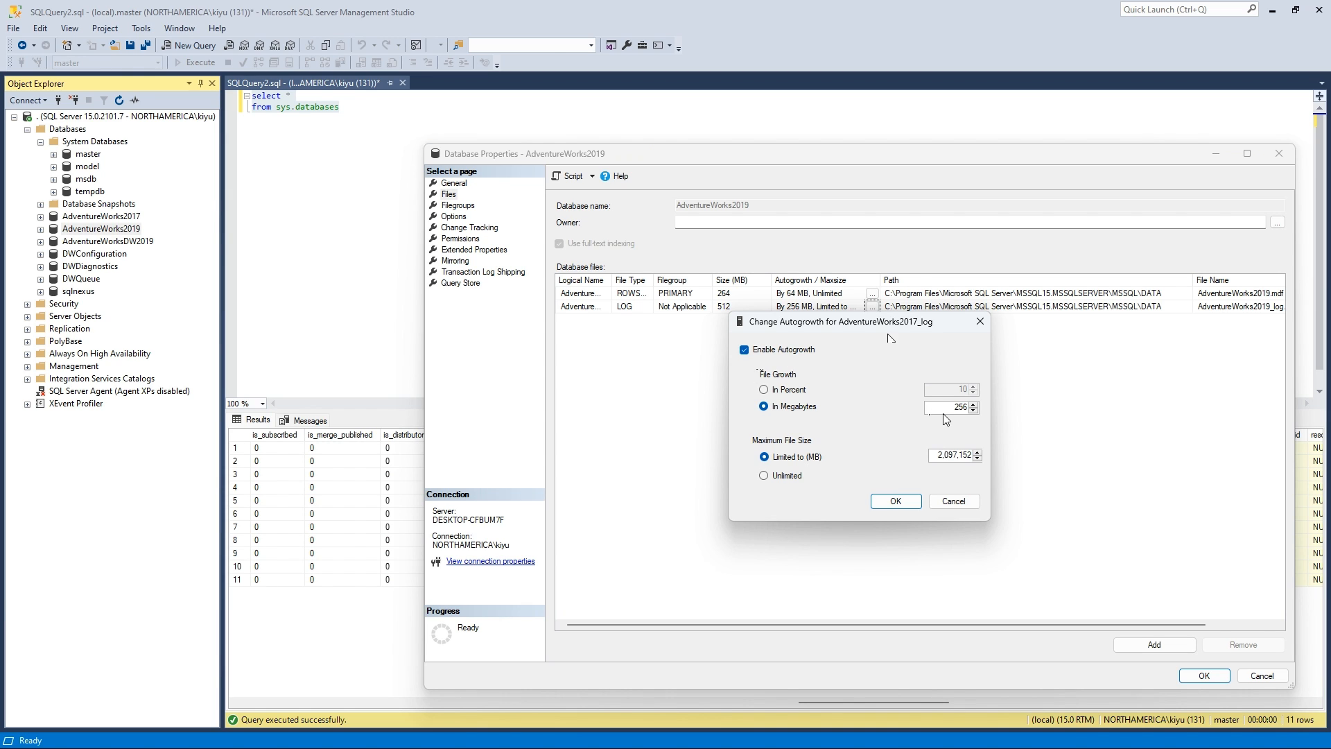
{"action": "double_click", "coordinate": [960, 407]}
{"action": "left_click", "coordinate": [937, 408]}
{"action": "left_click_drag", "start_coordinate": [863, 321], "coordinate": [696, 279]}
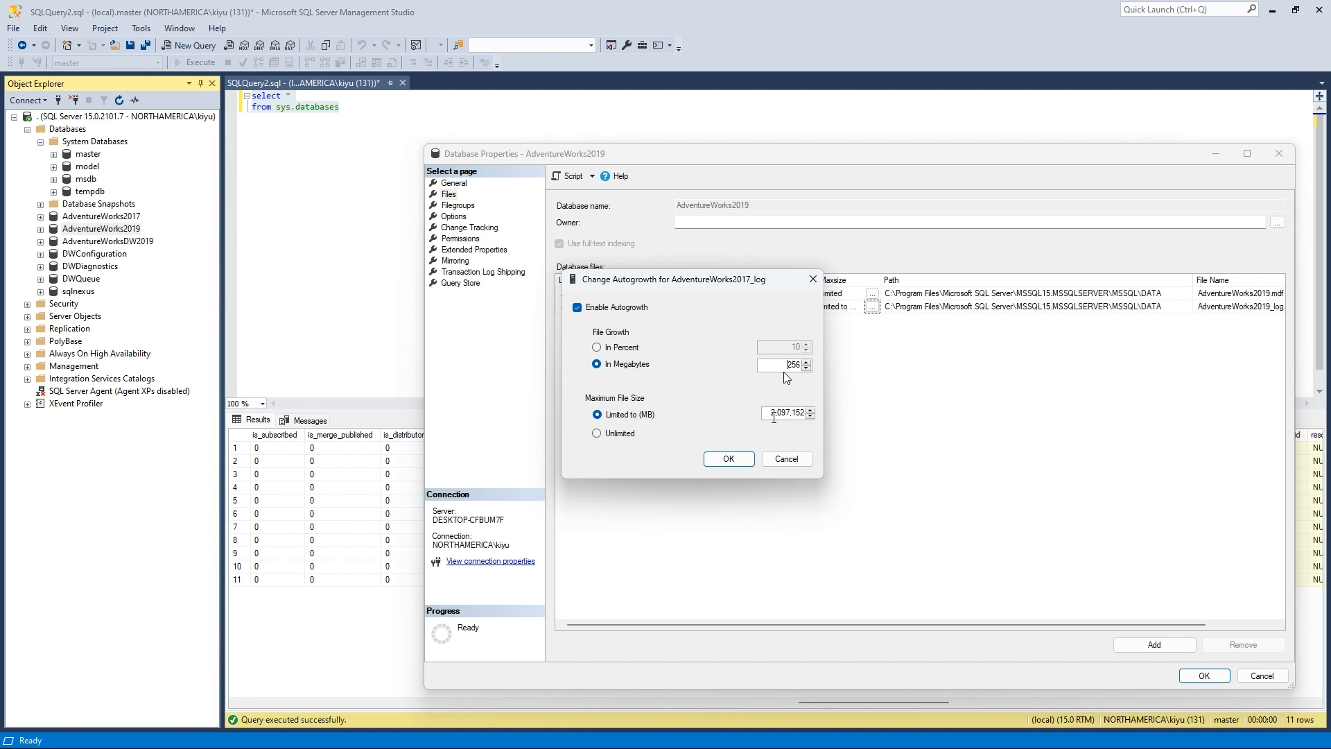
{"action": "left_click_drag", "start_coordinate": [773, 414], "coordinate": [806, 420]}
{"action": "left_click", "coordinate": [736, 463]}
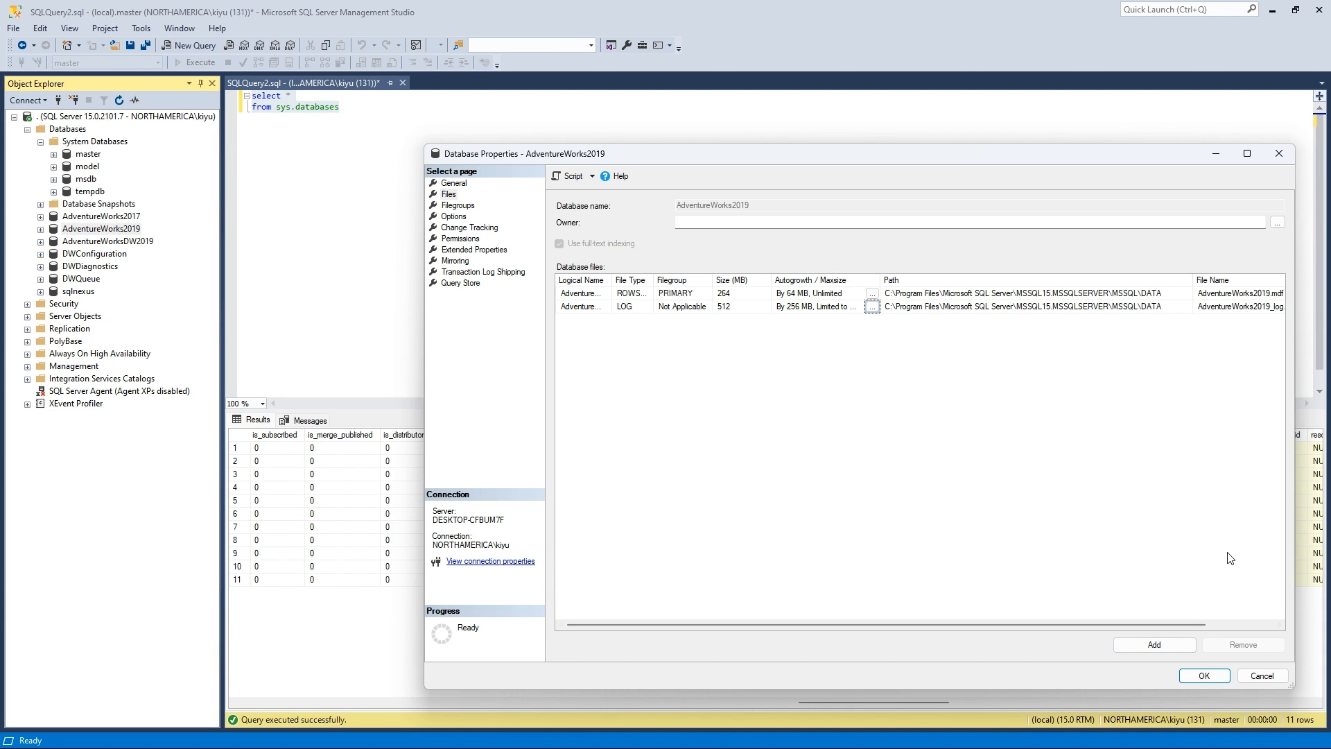
Check the paths and names of the AdventureWorks2019 database files, and close the properties without saving.
{"action": "left_click_drag", "start_coordinate": [1179, 625], "coordinate": [1267, 626]}
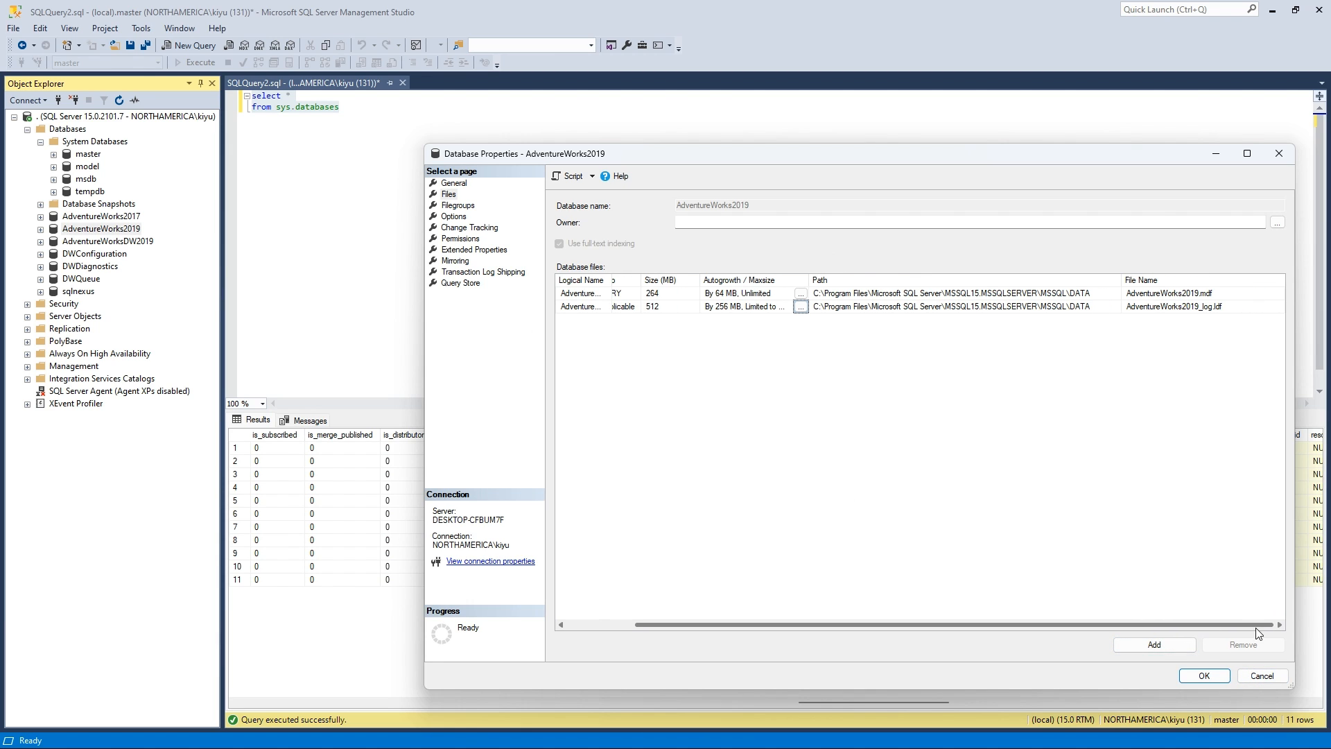
{"action": "left_click", "coordinate": [1262, 677]}
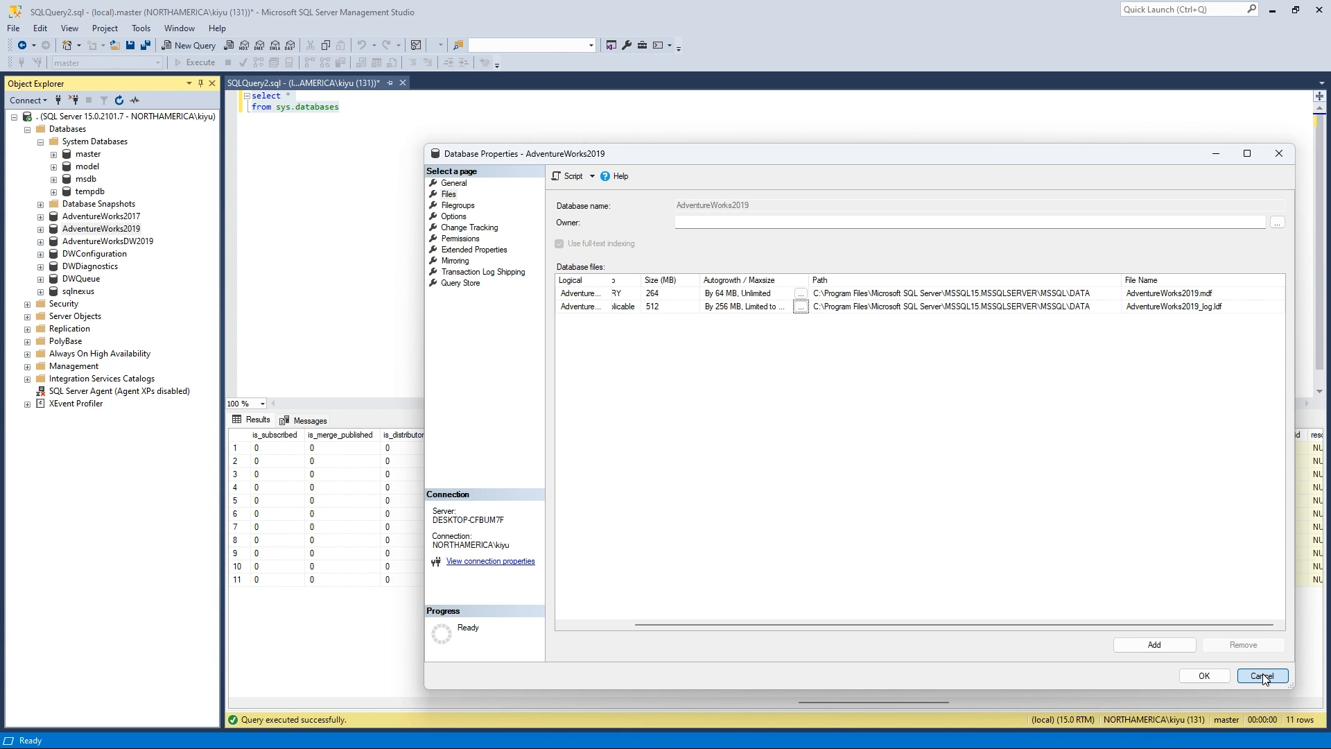
{"action": "left_click", "coordinate": [1263, 677]}
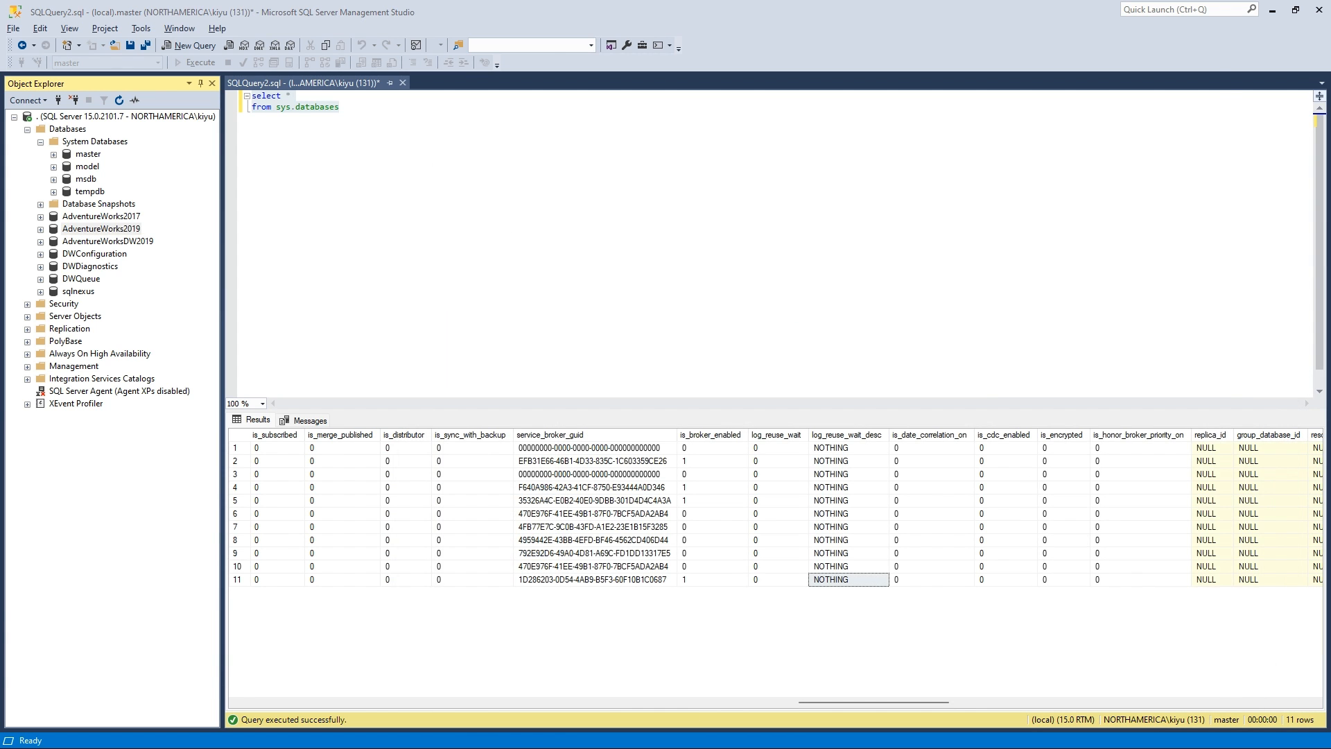
Switch to the browser with the Microsoft Learn article "Troubleshoot a Full Transaction Log (SQL Server Error 9002)" and review its title and introduction.
{"action": "key", "text": "alt+Tab"}
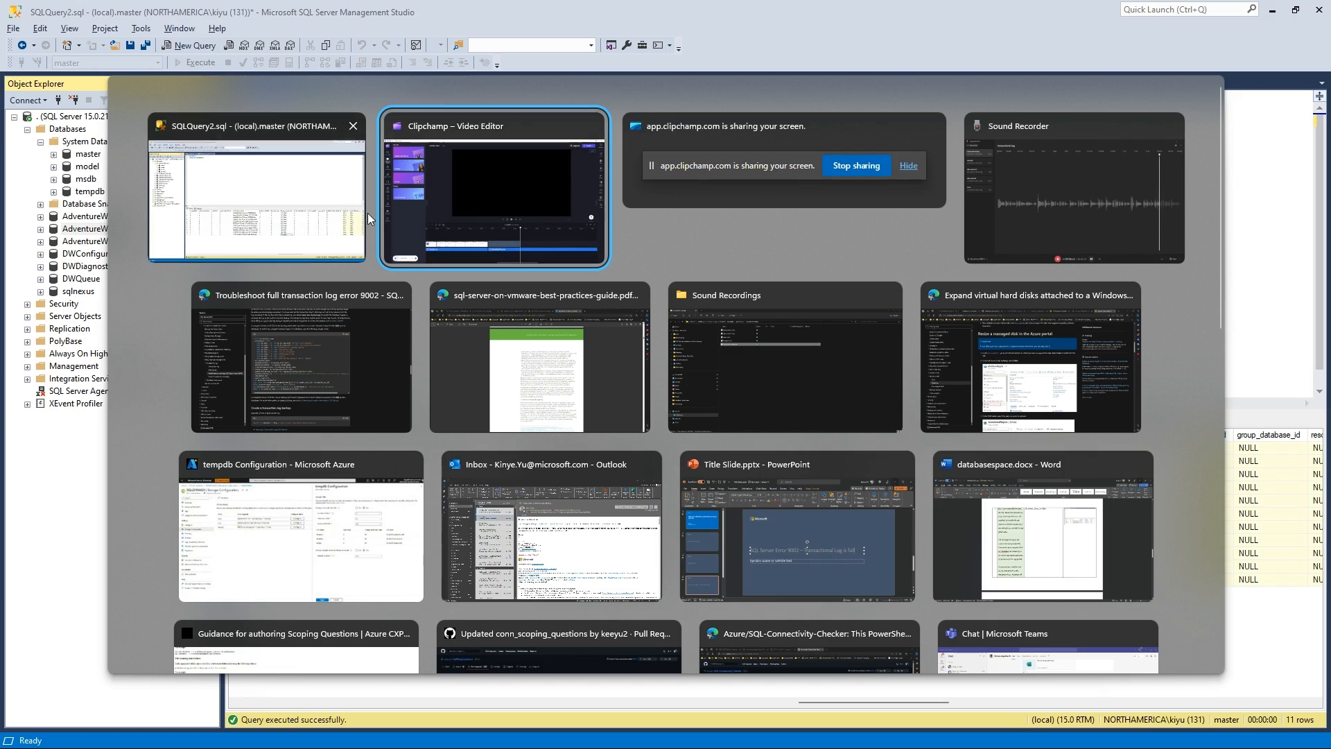
{"action": "left_click", "coordinate": [346, 377]}
{"action": "scroll", "coordinate": [925, 360], "scroll_direction": "up", "scroll_amount": 15}
{"action": "scroll", "coordinate": [924, 360], "scroll_direction": "up", "scroll_amount": 10}
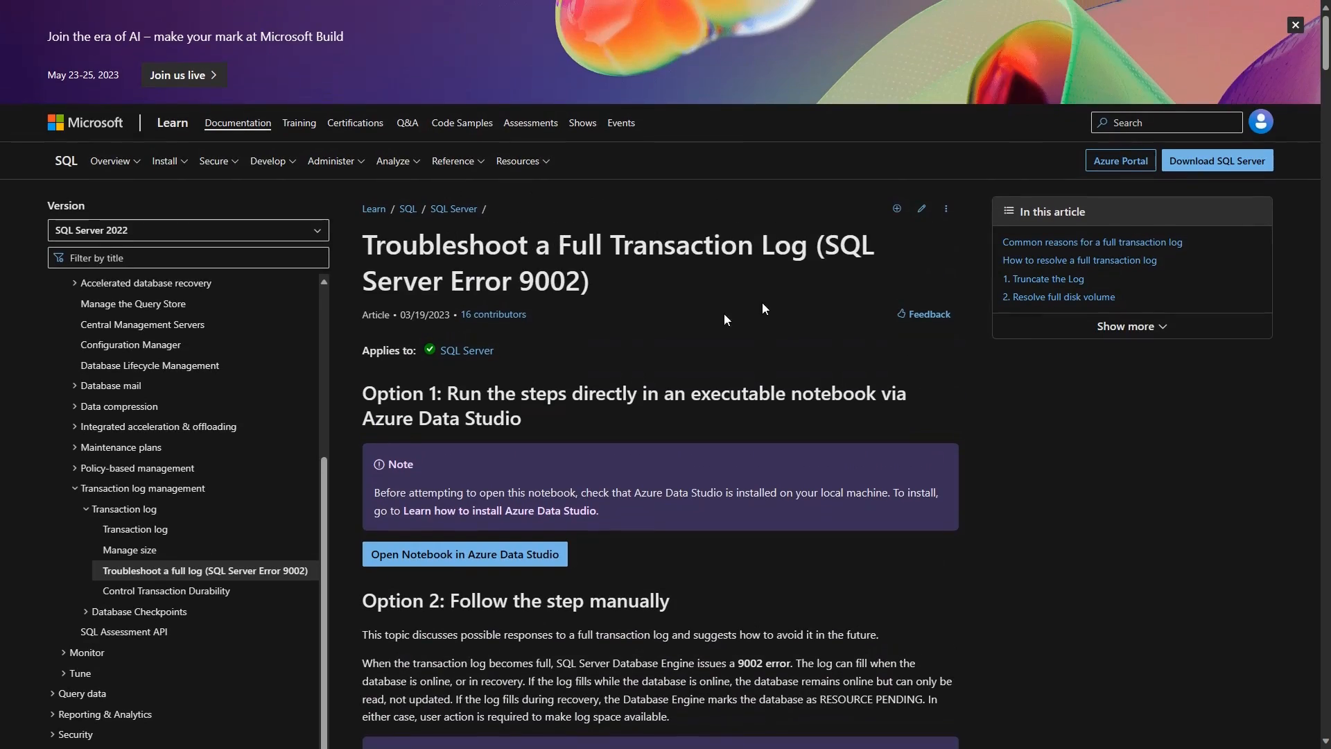
{"action": "left_click_drag", "start_coordinate": [723, 313], "coordinate": [382, 240]}
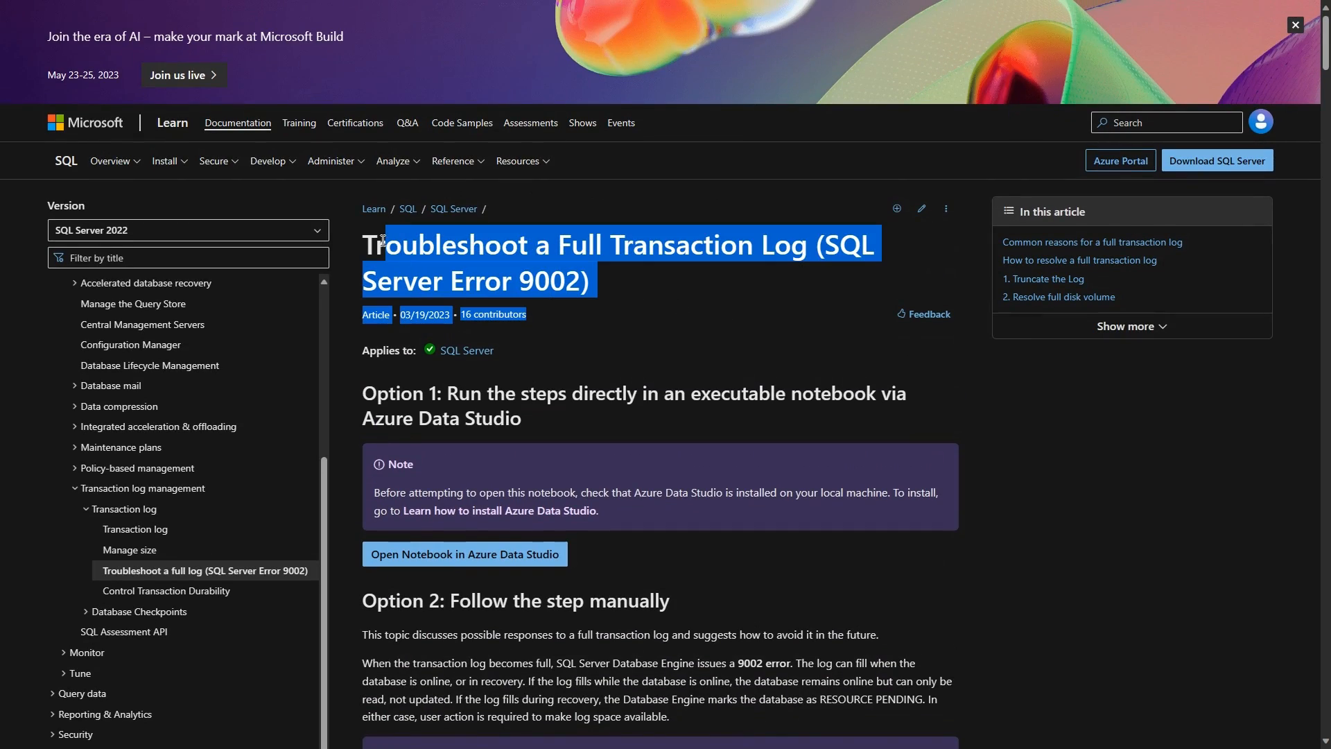
{"action": "left_click", "coordinate": [719, 367]}
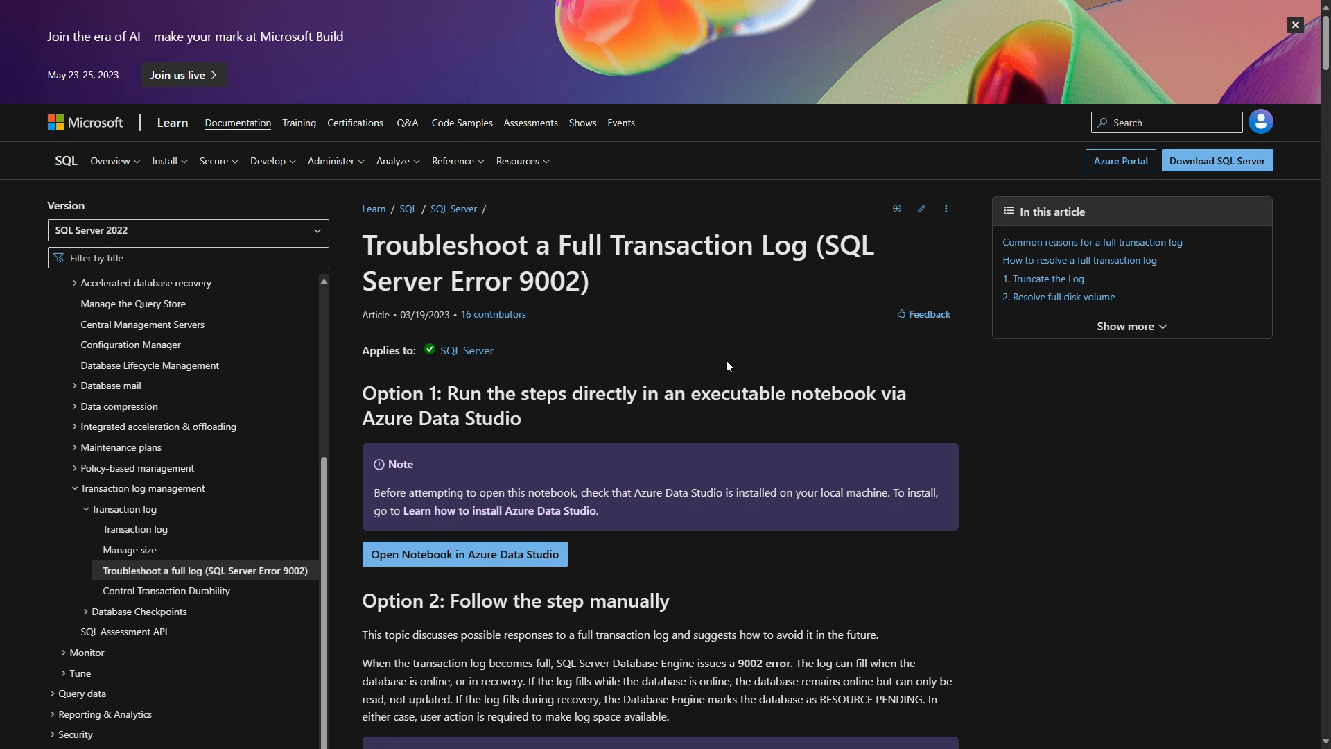
{"action": "scroll", "coordinate": [727, 360], "scroll_direction": "down", "scroll_amount": 5}
{"action": "scroll", "coordinate": [606, 275], "scroll_direction": "up", "scroll_amount": 5}
{"action": "left_click_drag", "start_coordinate": [369, 244], "coordinate": [633, 266]}
{"action": "left_click", "coordinate": [695, 331]}
Examine the article's section on truncating the log and its T-SQL script for finding what prevents log truncation.
{"action": "scroll", "coordinate": [701, 340], "scroll_direction": "down", "scroll_amount": 14}
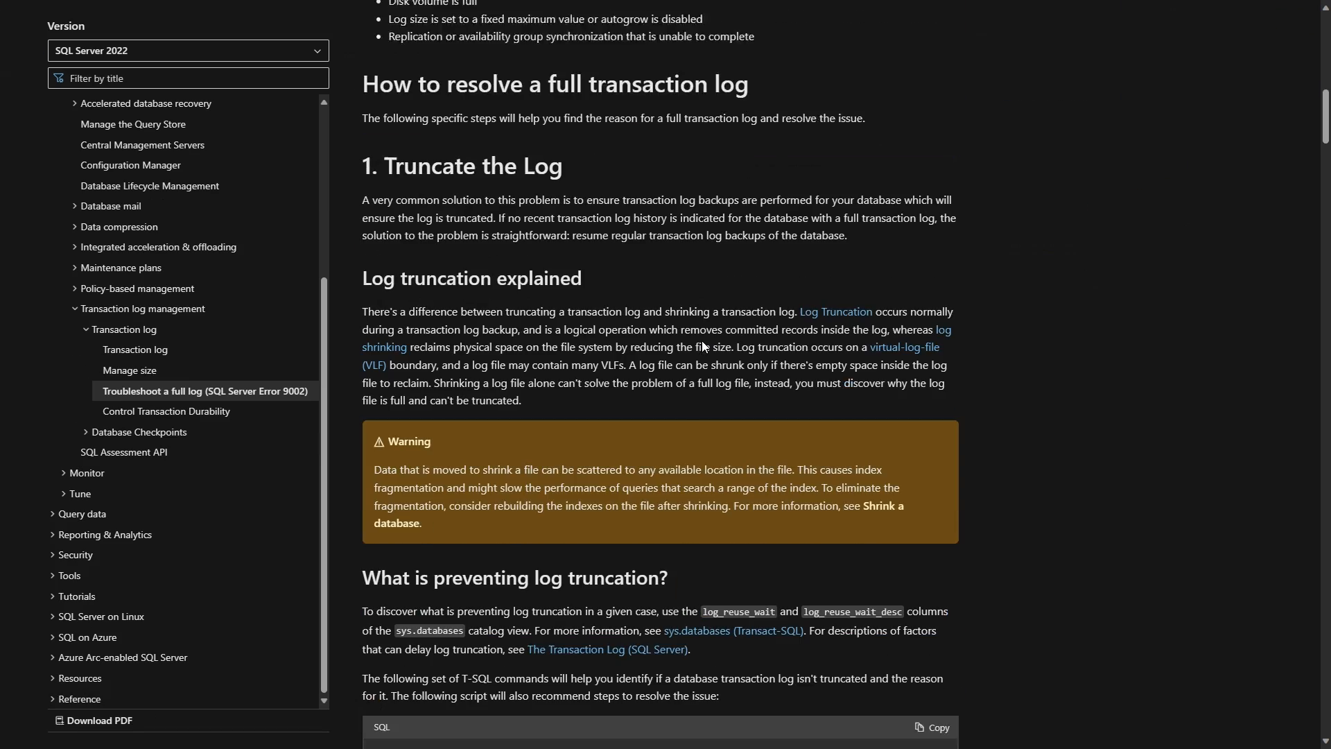
{"action": "scroll", "coordinate": [702, 340], "scroll_direction": "down", "scroll_amount": 18}
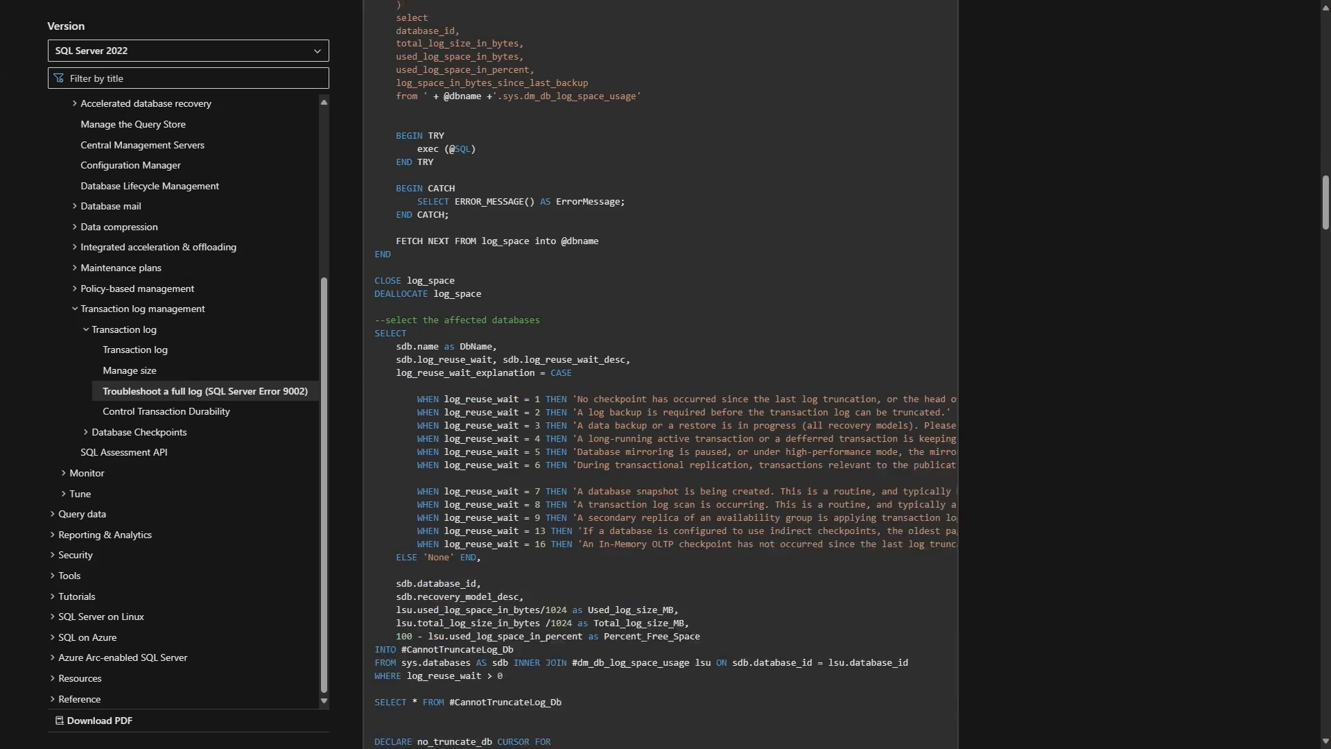
{"action": "scroll", "coordinate": [701, 340], "scroll_direction": "down", "scroll_amount": 1}
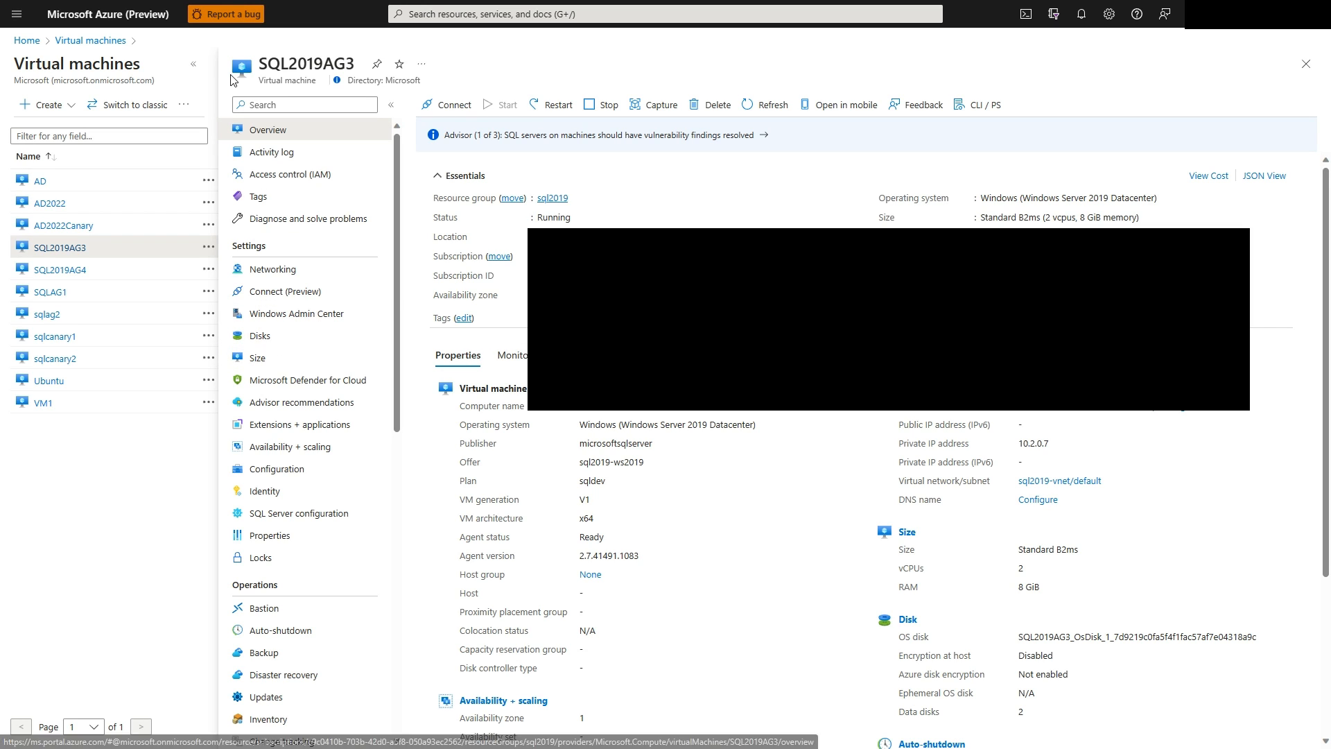
In the Azure portal, open the data disk SQL2019AG3_DataDisk_1 of the virtual machine SQL2019AG3.
{"action": "left_click_drag", "start_coordinate": [321, 82], "coordinate": [254, 63]}
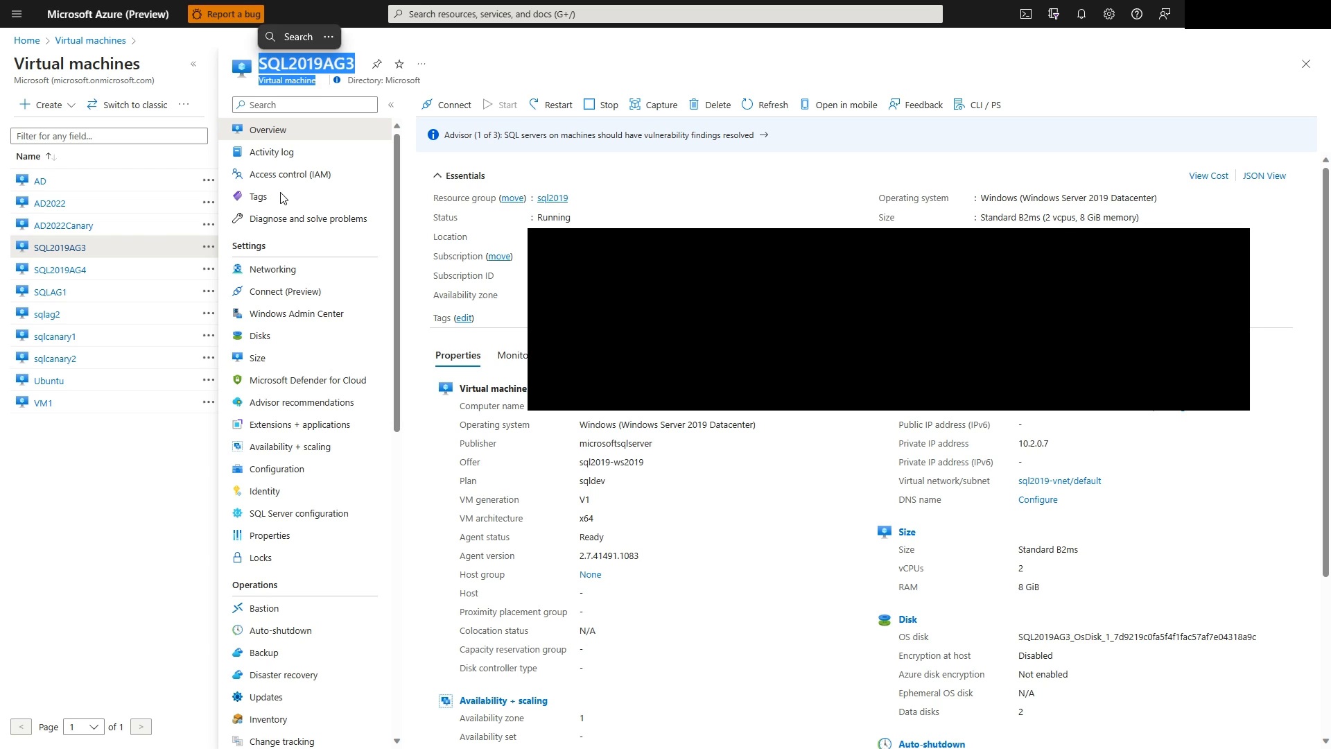
{"action": "left_click", "coordinate": [260, 339]}
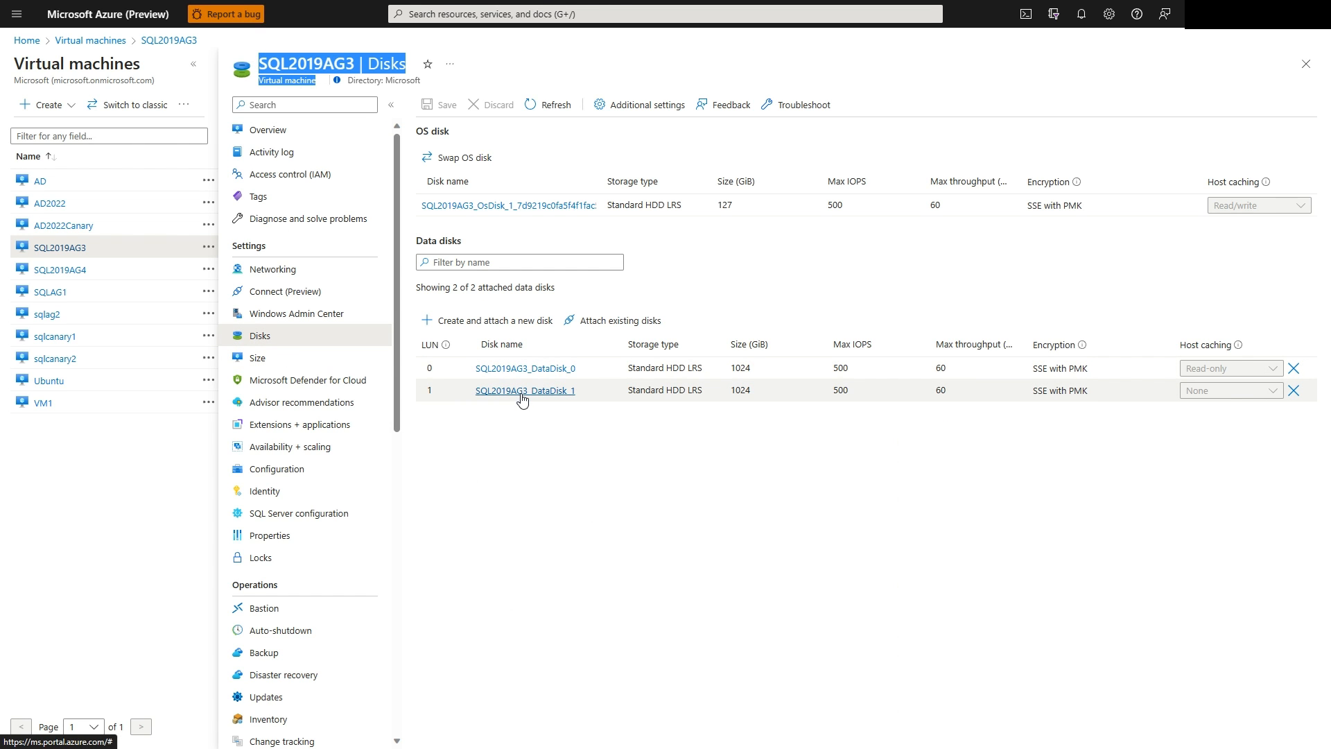
{"action": "left_click", "coordinate": [524, 391]}
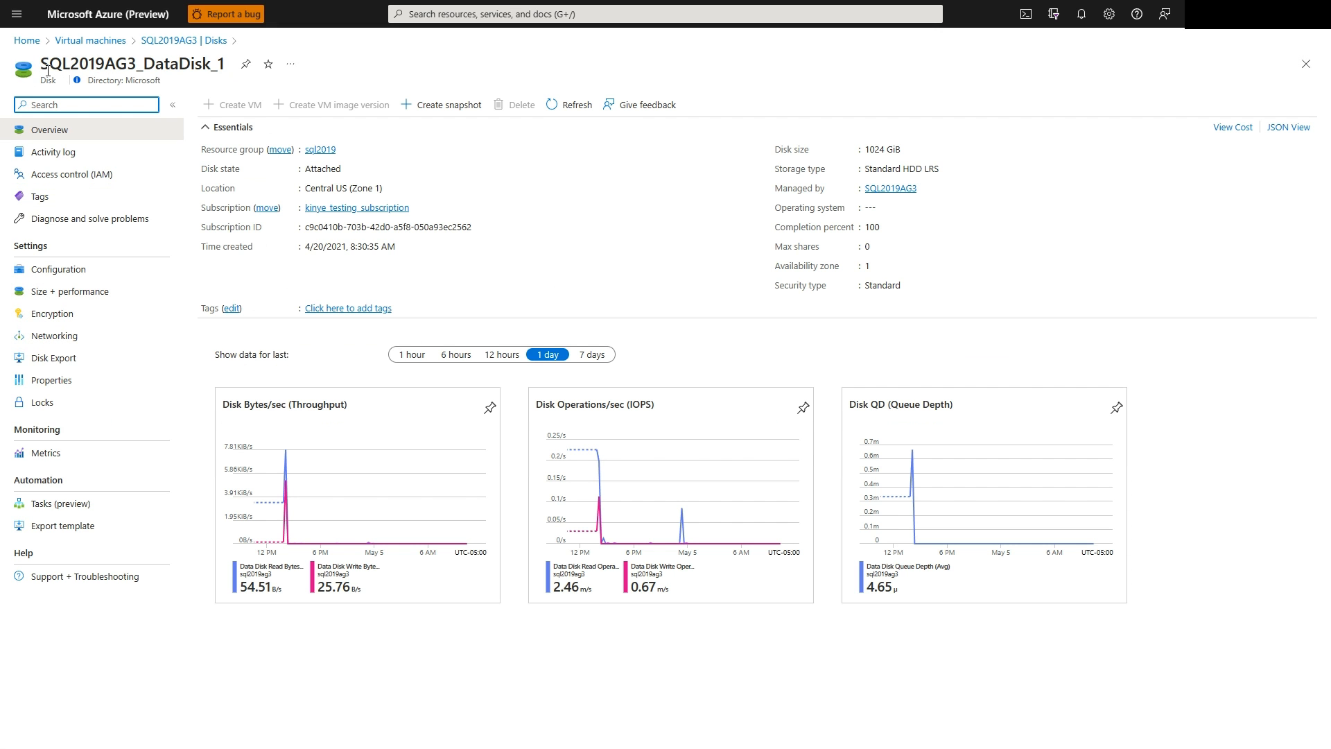
{"action": "left_click_drag", "start_coordinate": [32, 78], "coordinate": [57, 81]}
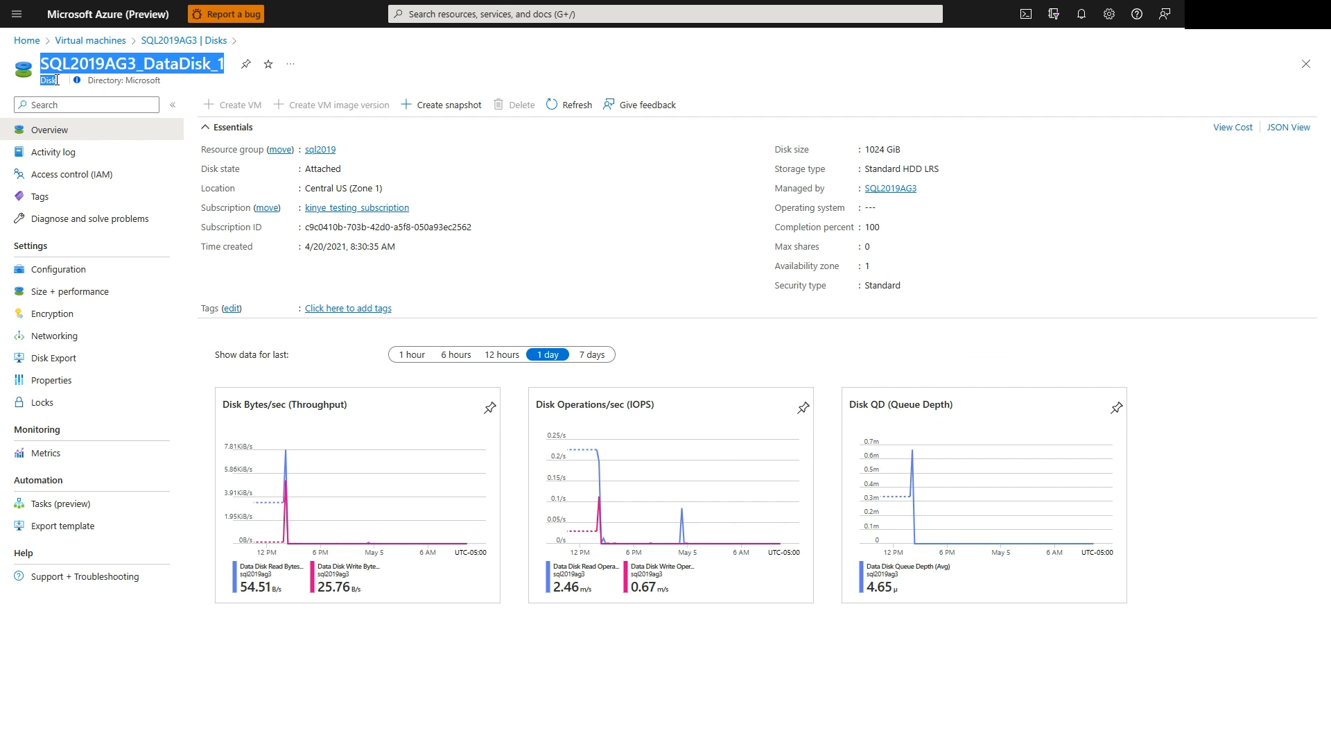
In the disk's size and performance settings, choose the Standard HDD storage type and the 2048 GiB size.
{"action": "left_click", "coordinate": [77, 298]}
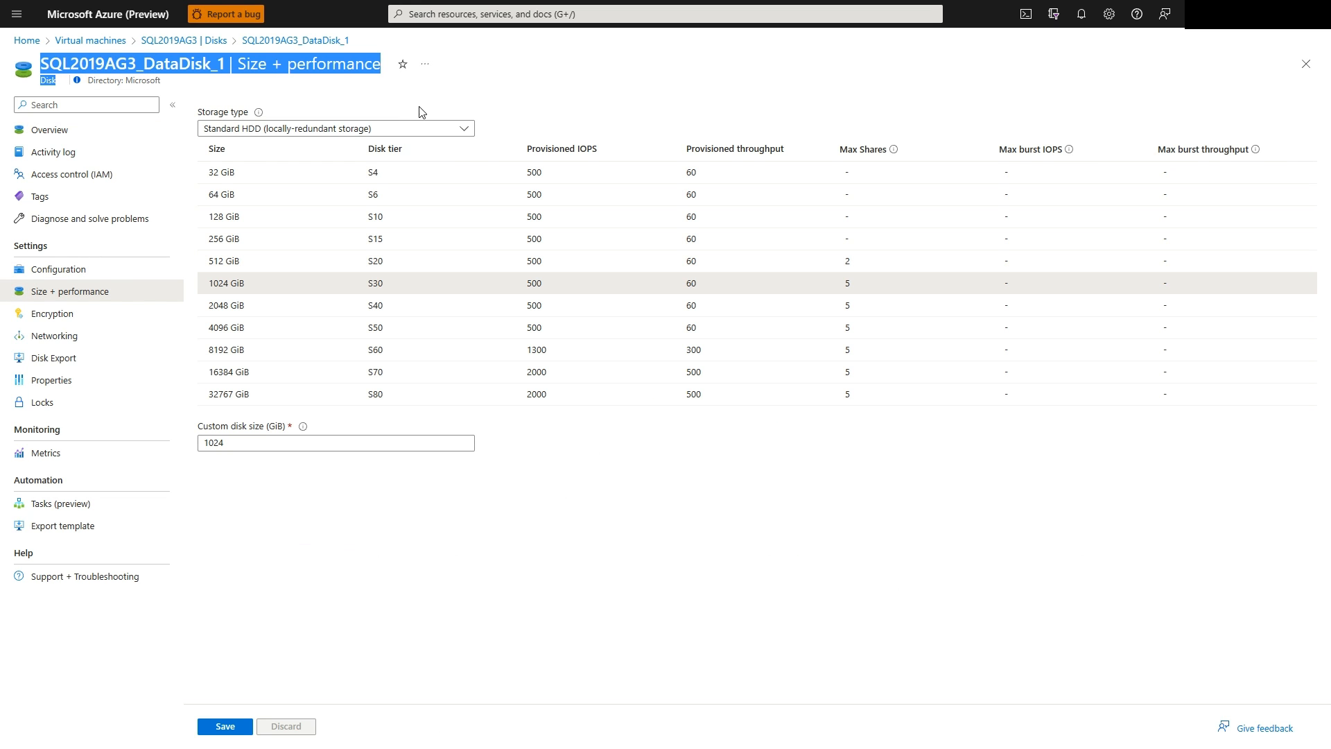
{"action": "left_click", "coordinate": [271, 131]}
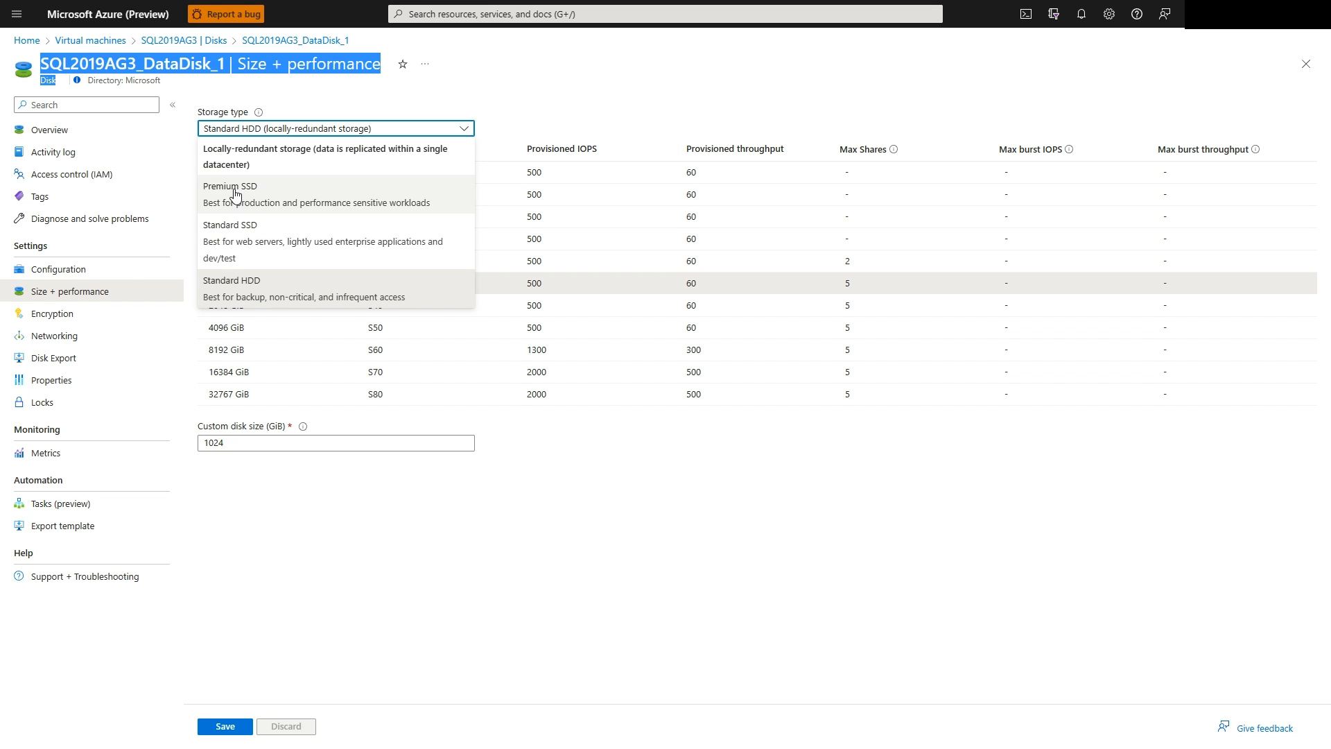
{"action": "left_click", "coordinate": [225, 284]}
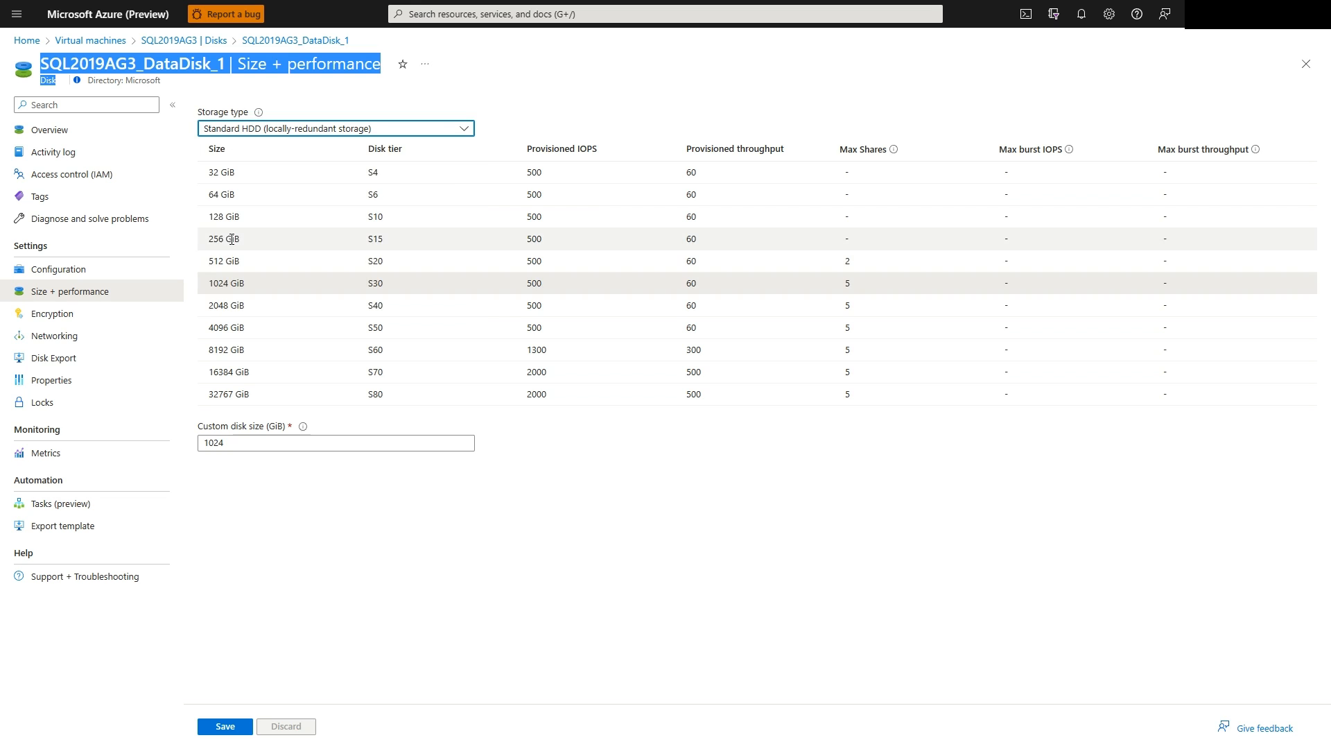
{"action": "left_click", "coordinate": [232, 303]}
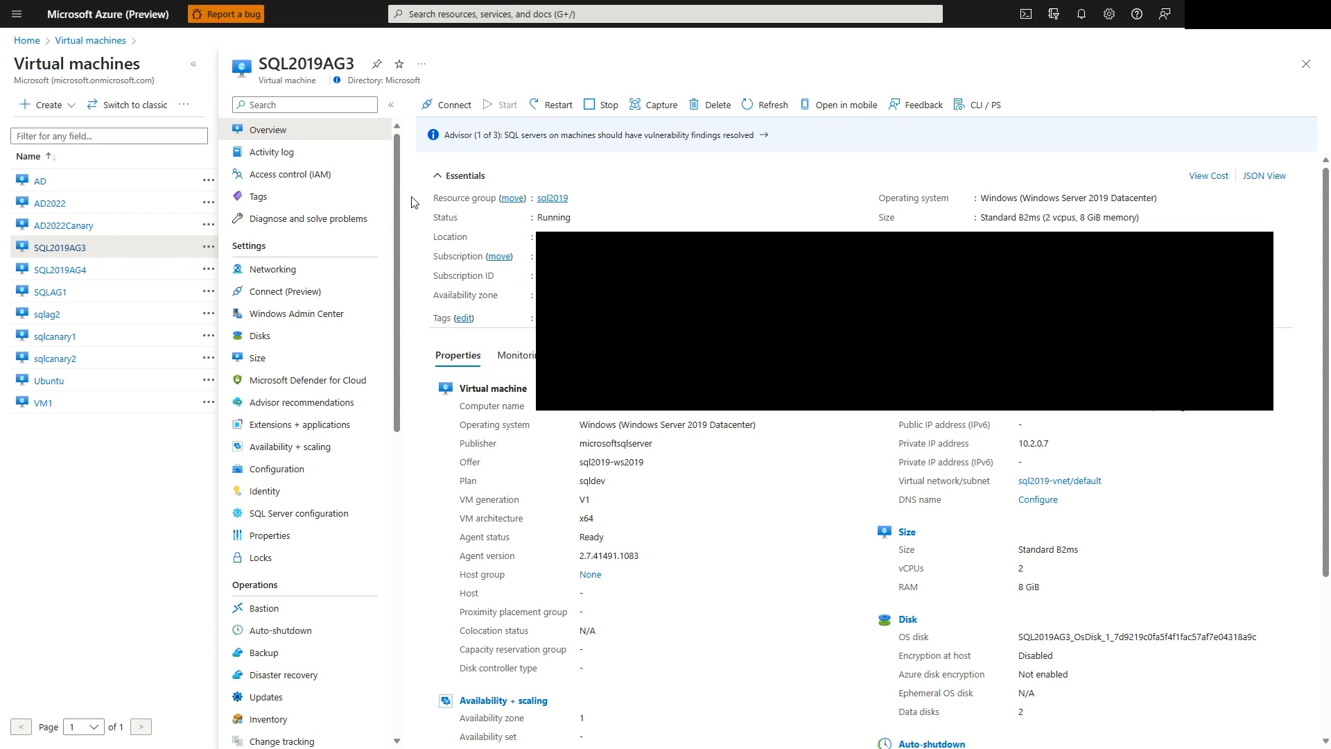
From the SQL Server configuration of SQL2019AG3, open the SQL virtual machine management and go to its storage configuration.
{"action": "left_click_drag", "start_coordinate": [405, 197], "coordinate": [321, 297]}
{"action": "left_click", "coordinate": [327, 342]}
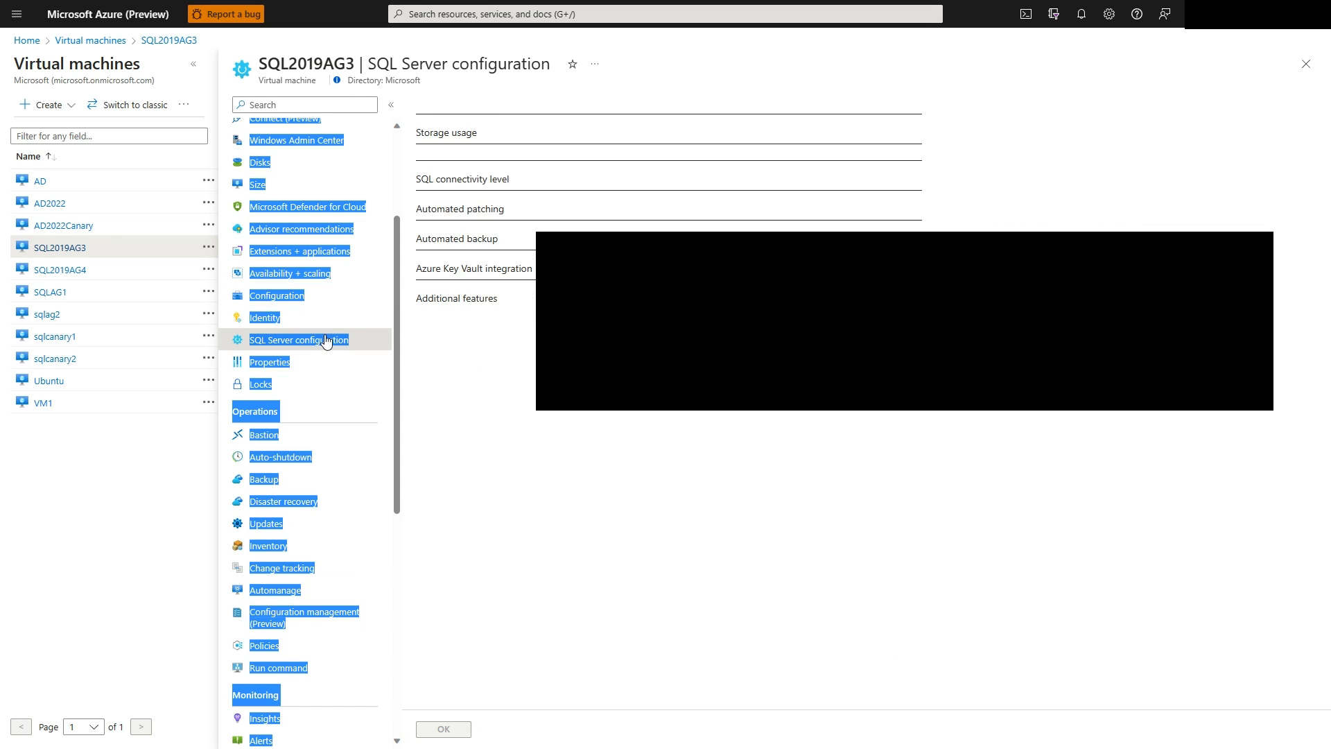
{"action": "left_click", "coordinate": [477, 235]}
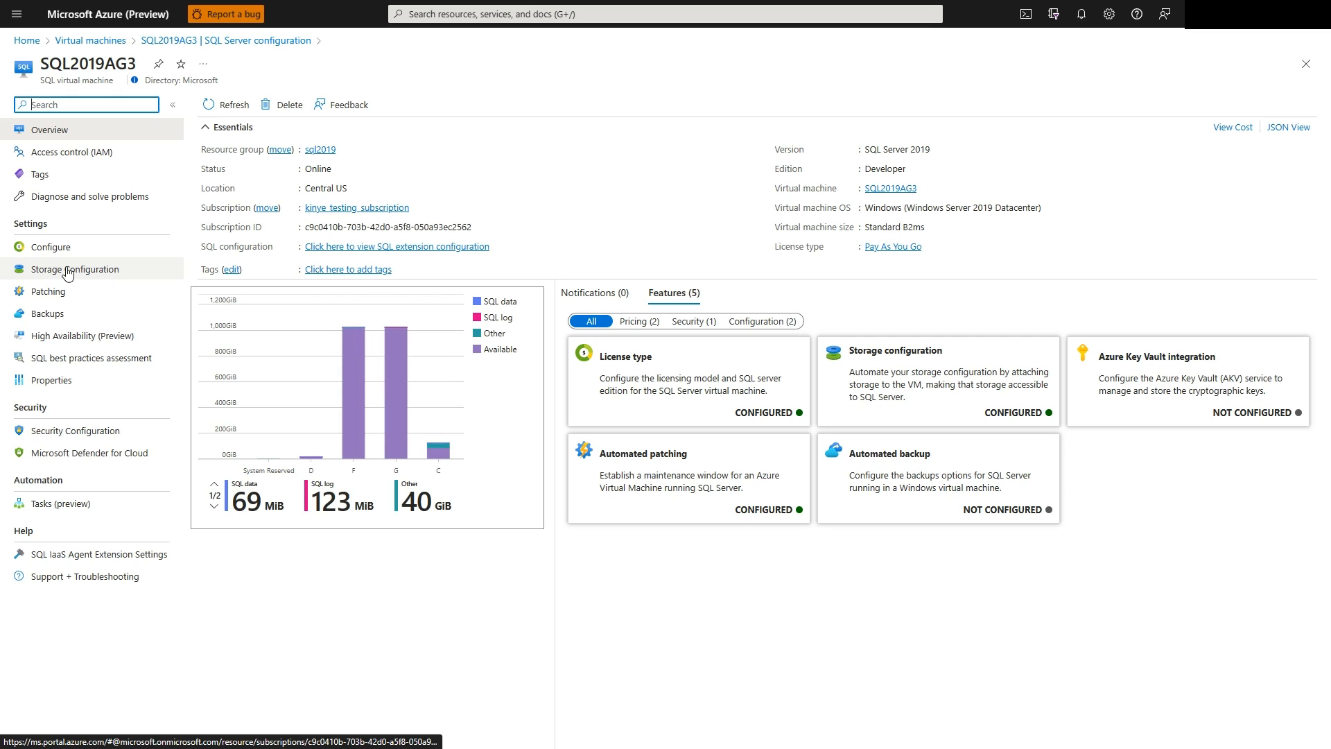
{"action": "left_click", "coordinate": [115, 278]}
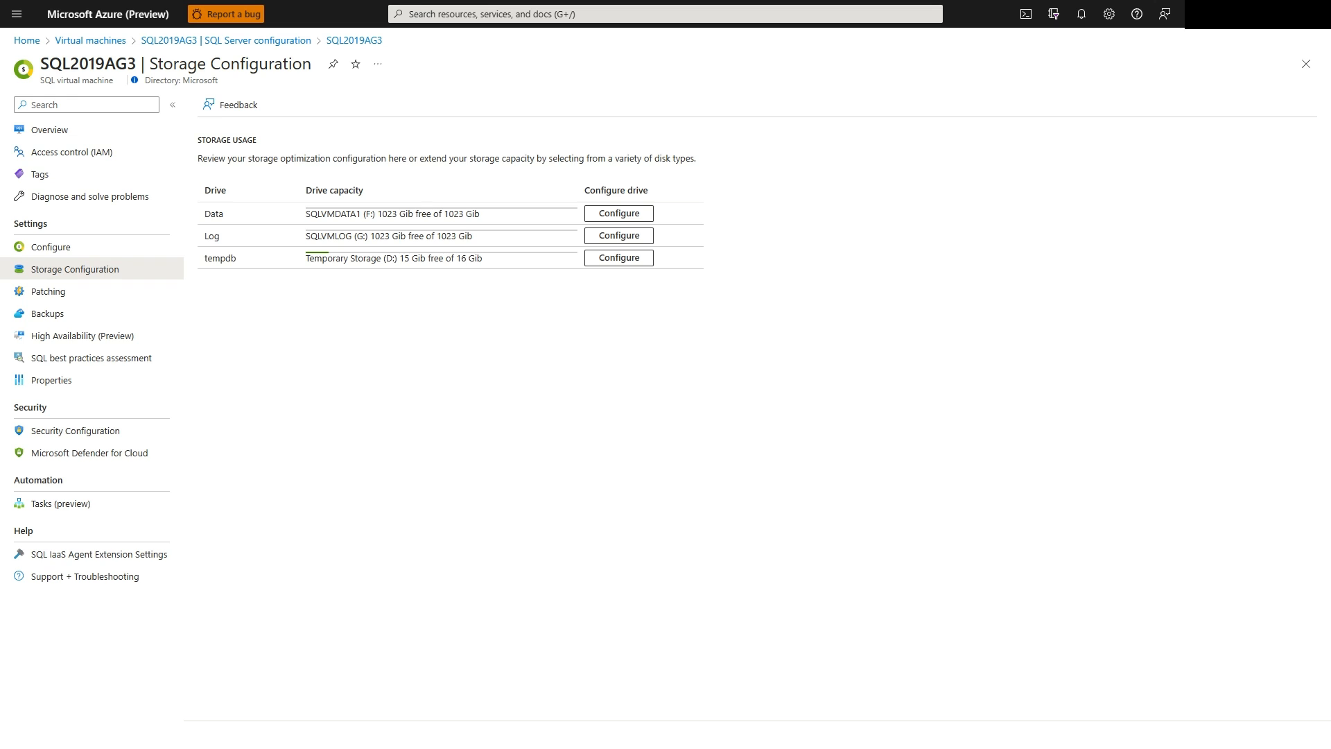
Open the Data drive's extension settings and look through the available Premium SSD disk sizes.
{"action": "left_click", "coordinate": [603, 217]}
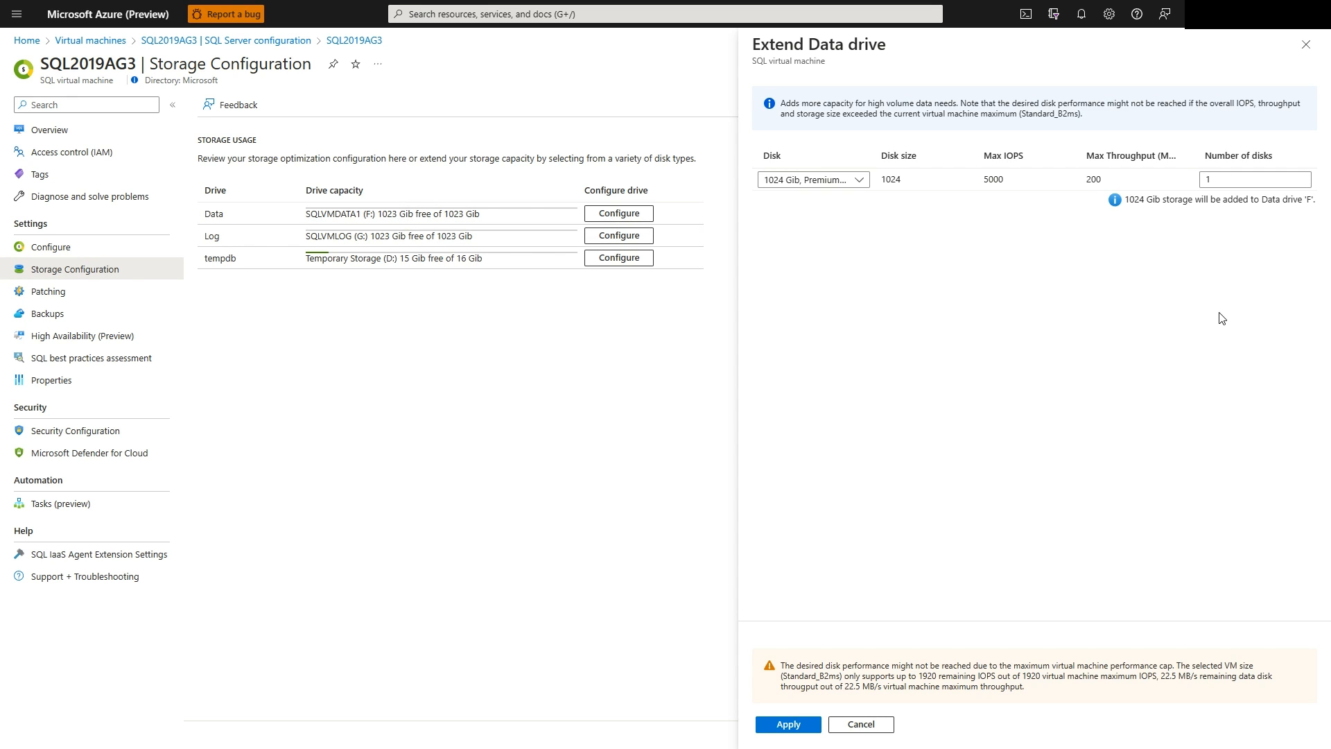
{"action": "left_click", "coordinate": [783, 182]}
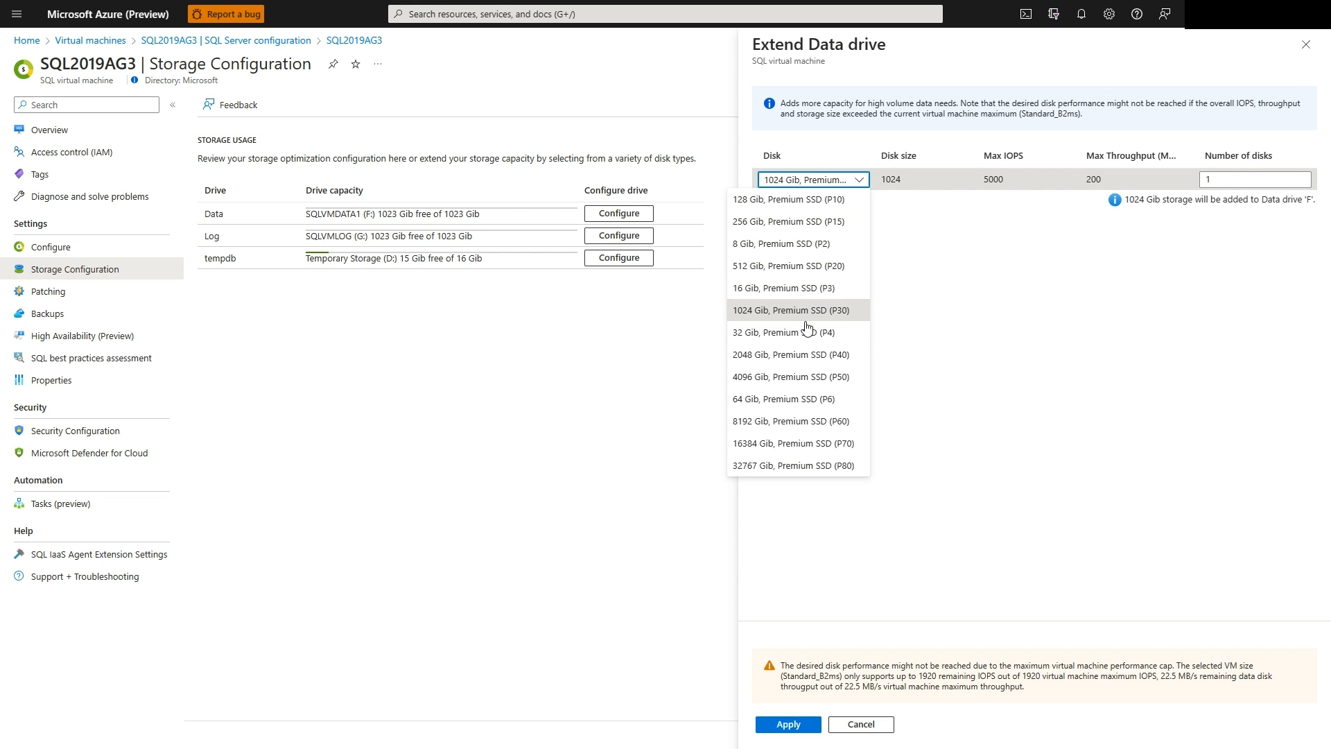
{"action": "left_click", "coordinate": [1248, 182]}
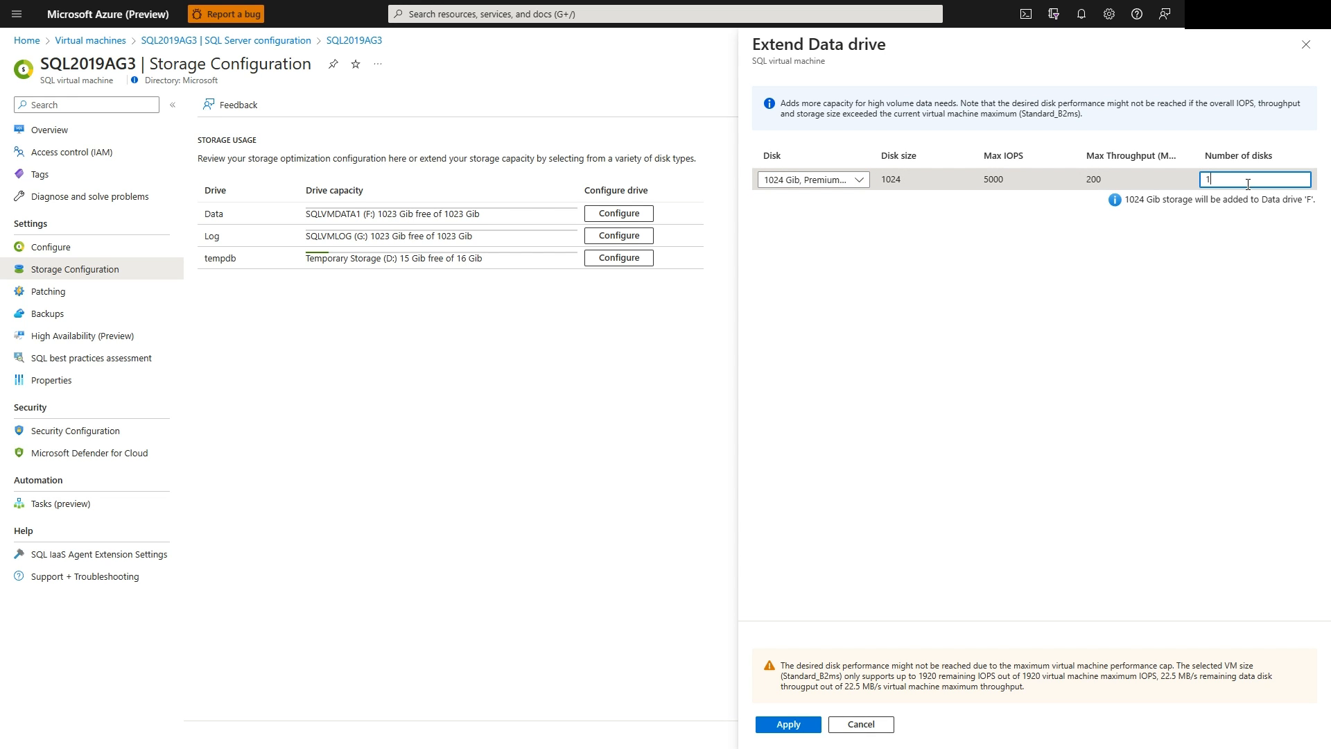
Try 2 and 4 as the number of disks for the Data drive extension, and return it to 1.
{"action": "type", "text": "2"}
{"action": "type", "text": "4"}
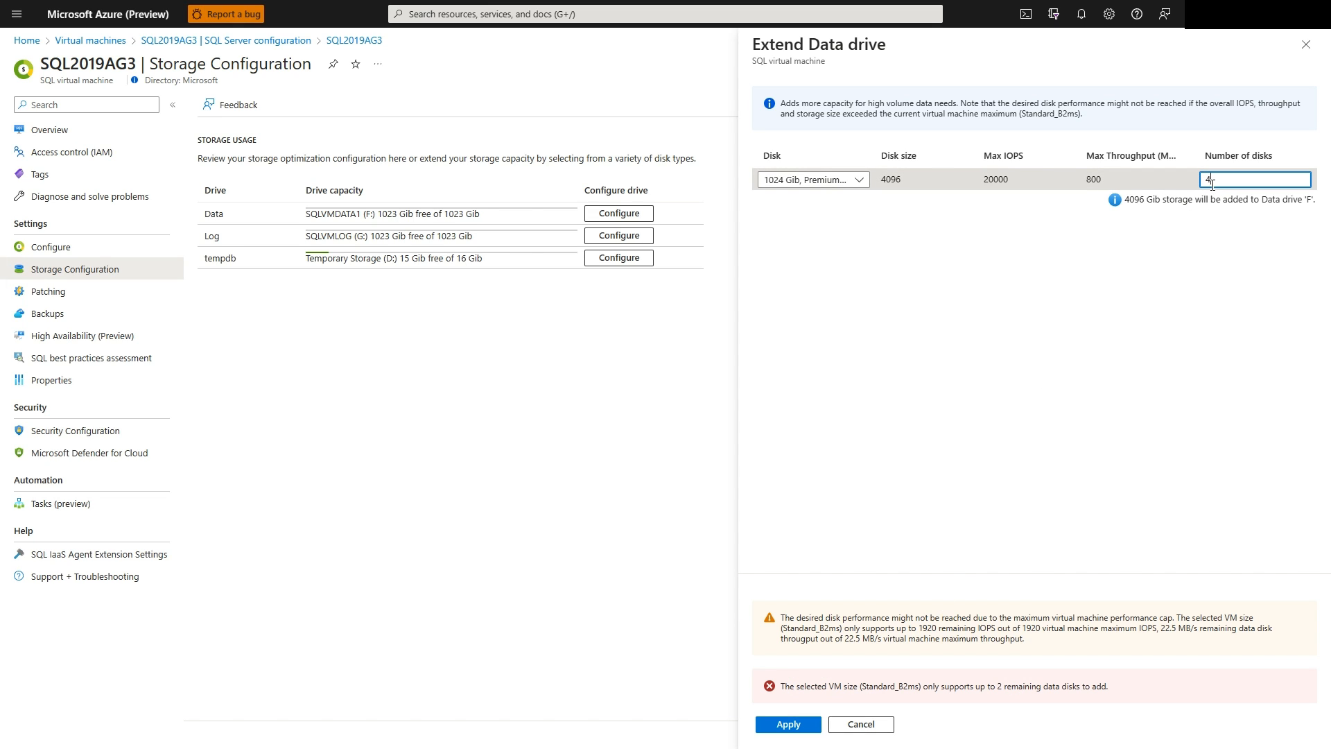
{"action": "key", "text": "BackSpace"}
{"action": "type", "text": "0"}
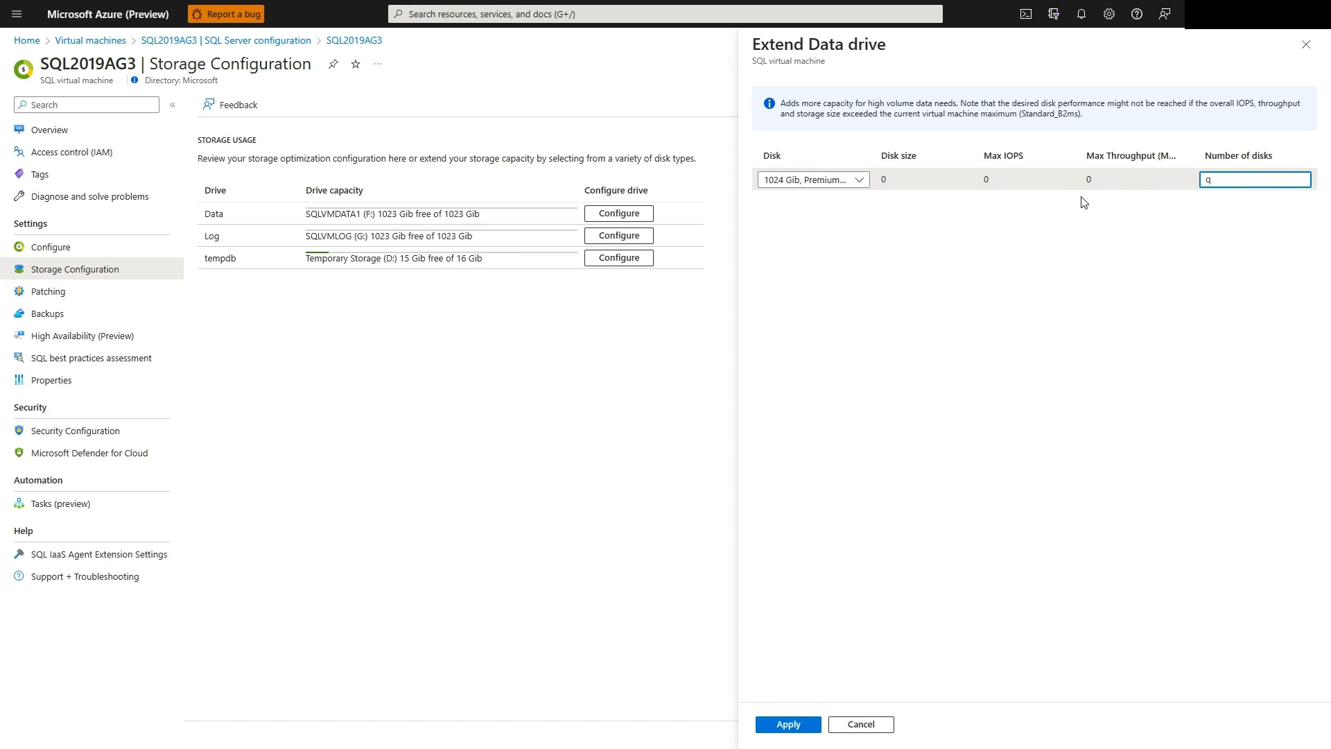
{"action": "type", "text": "1"}
Examine the warning about the IOPS and throughput limits of the selected VM size.
{"action": "left_click_drag", "start_coordinate": [885, 675], "coordinate": [959, 676]}
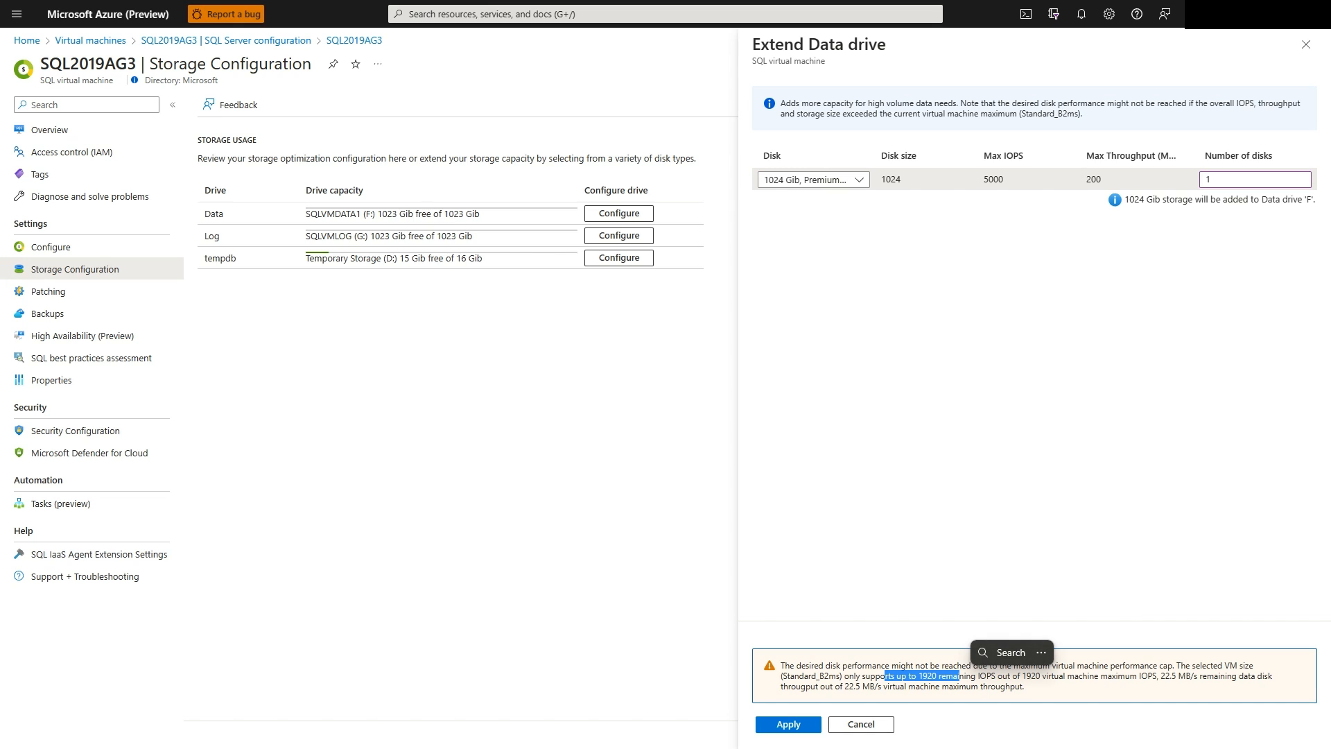
{"action": "left_click", "coordinate": [1134, 681]}
{"action": "left_click_drag", "start_coordinate": [1157, 675], "coordinate": [1270, 676]}
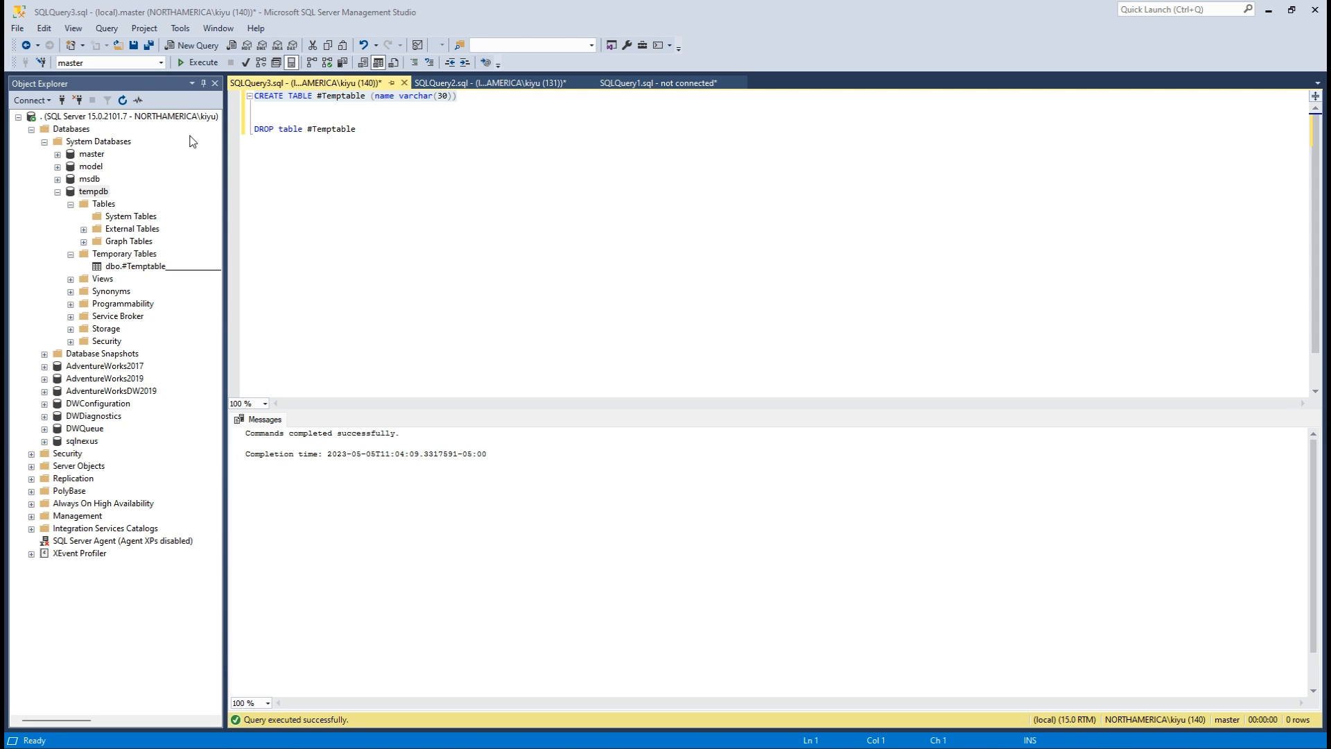
In SQL Server Management Studio, select #Temptable among tempdb's temporary tables and execute only the statement DROP table #Temptable.
{"action": "left_click", "coordinate": [70, 192]}
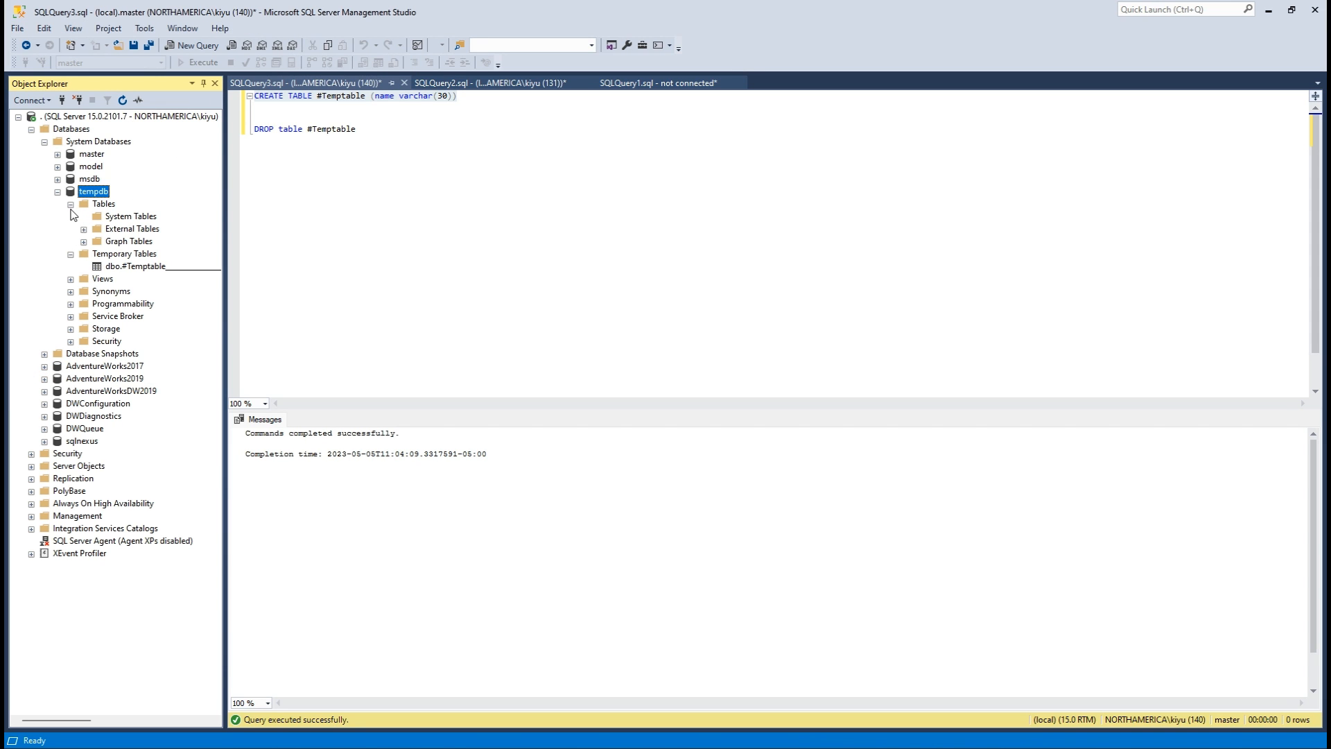
{"action": "left_click", "coordinate": [70, 205]}
{"action": "left_click", "coordinate": [142, 228]}
{"action": "left_click_drag", "start_coordinate": [406, 138], "coordinate": [222, 140]}
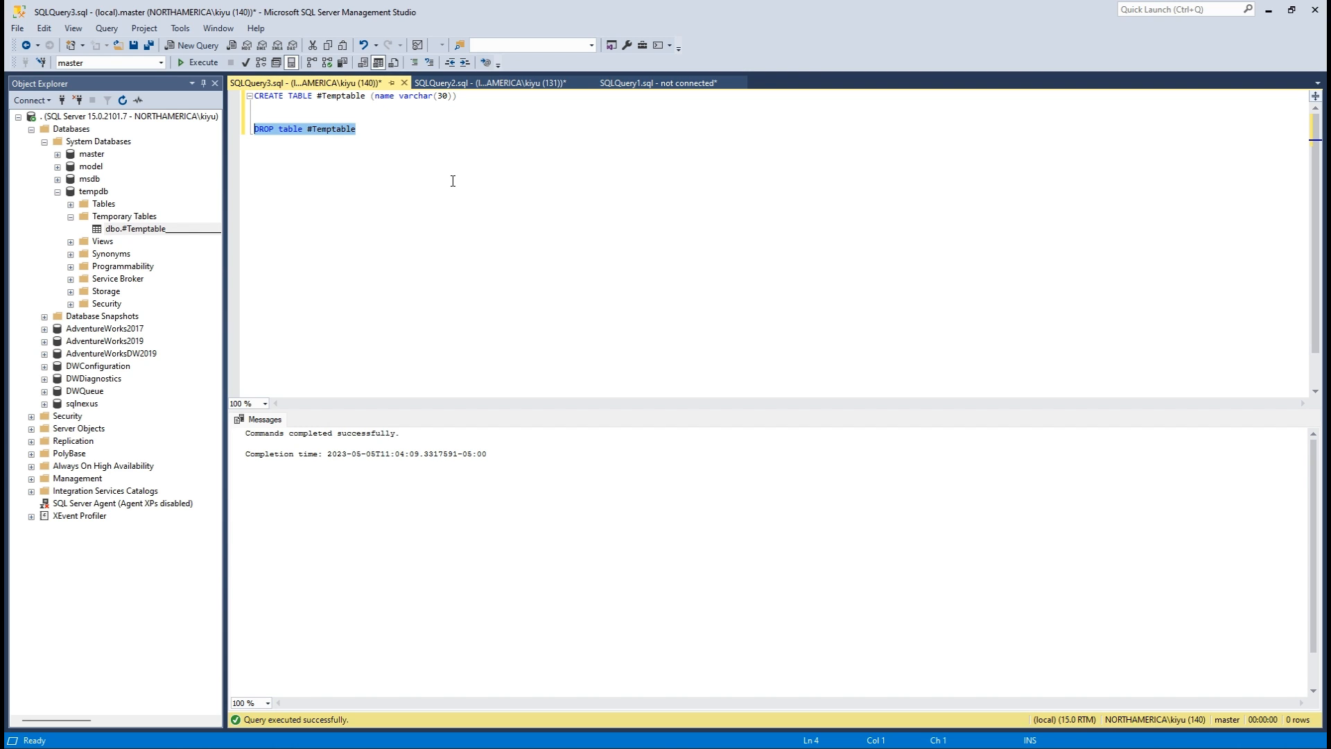
{"action": "key", "text": "F5"}
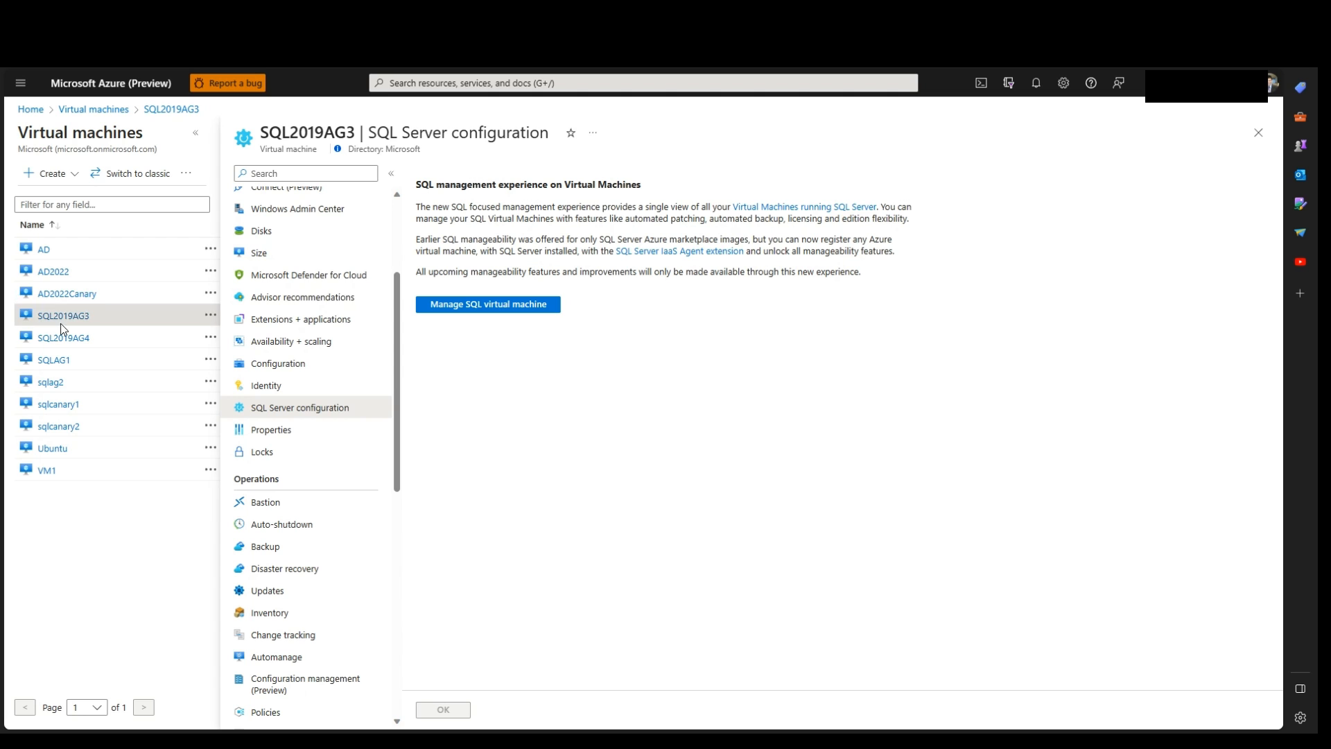
Switch to the Azure portal and open the storage configuration of the SQL virtual machine SQL2019AG3.
{"action": "scroll", "coordinate": [326, 277], "scroll_direction": "up", "scroll_amount": 3}
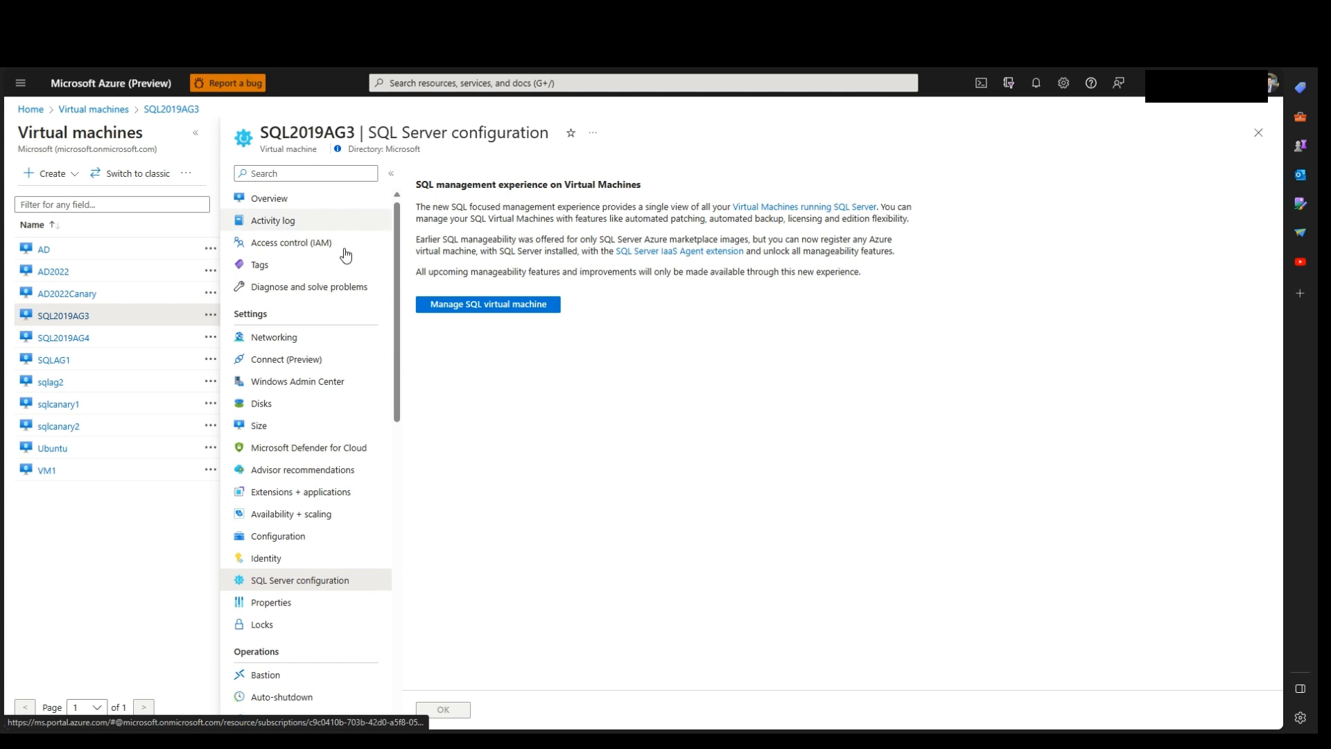
{"action": "scroll", "coordinate": [319, 333], "scroll_direction": "down", "scroll_amount": 4}
{"action": "scroll", "coordinate": [305, 361], "scroll_direction": "down", "scroll_amount": 1}
{"action": "scroll", "coordinate": [319, 314], "scroll_direction": "up", "scroll_amount": 4}
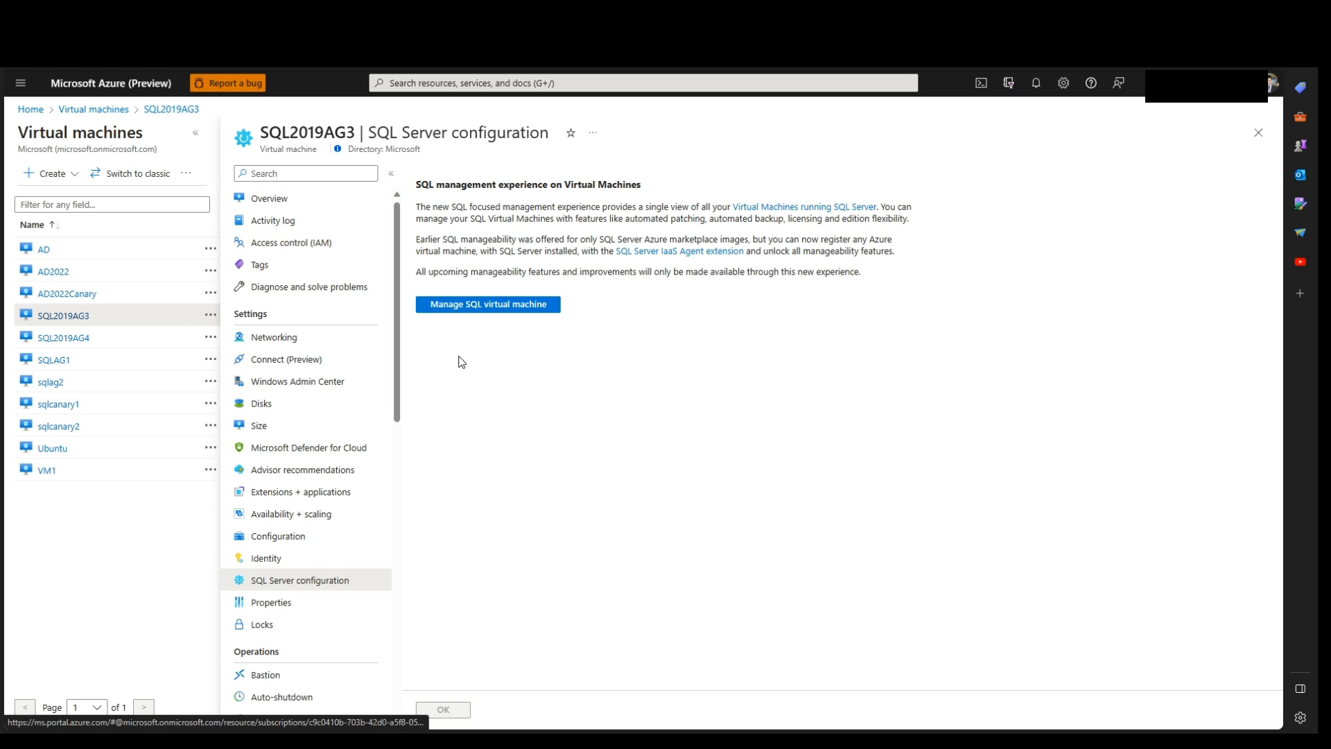
{"action": "left_click", "coordinate": [461, 307]}
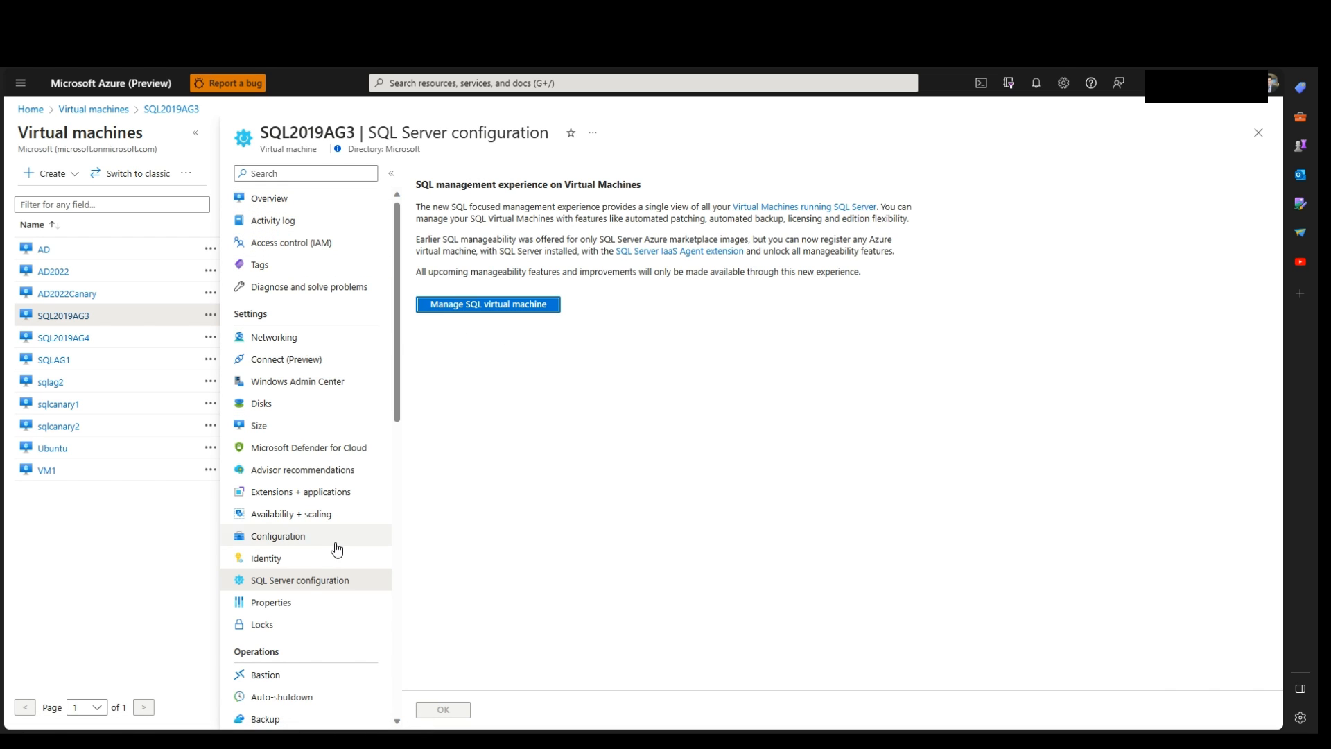
{"action": "left_click", "coordinate": [495, 303]}
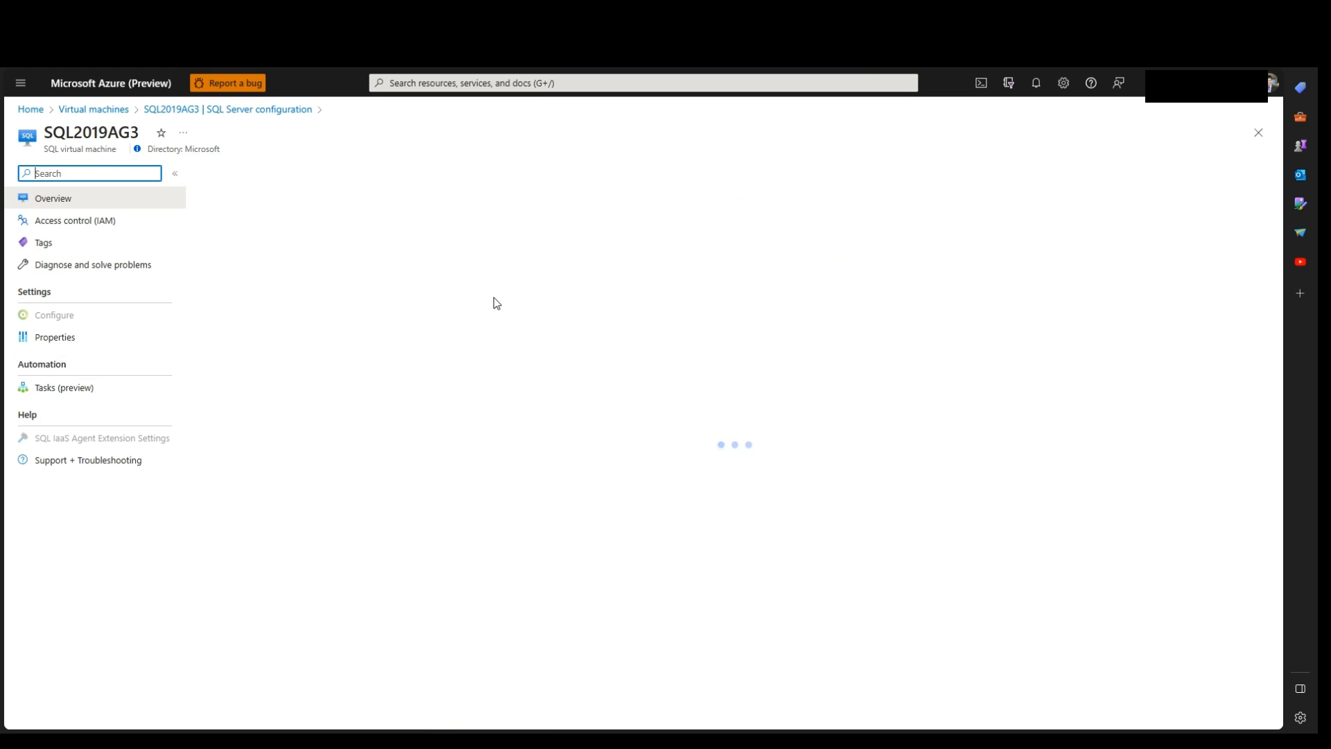
{"action": "left_click", "coordinate": [84, 338]}
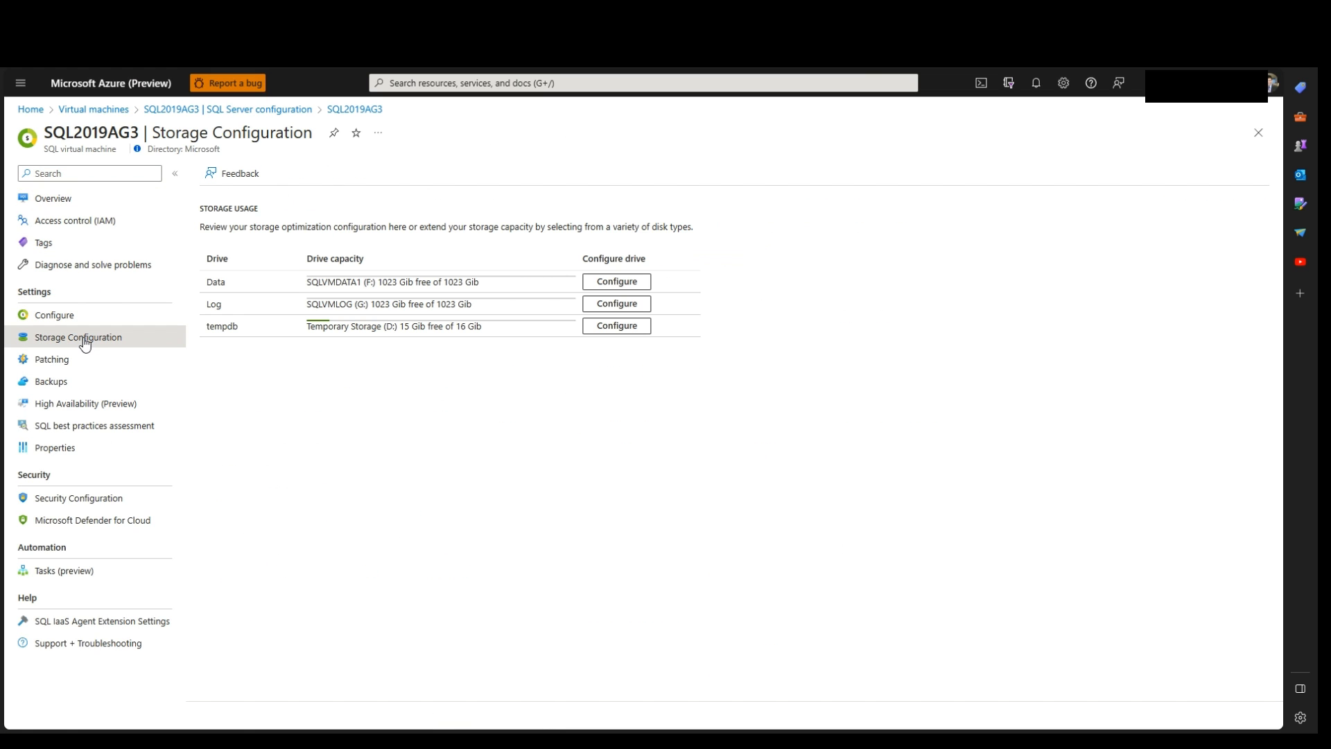
Open the tempdb drive's configuration and choose Yes for configuring the tempdb data files.
{"action": "left_click", "coordinate": [600, 329]}
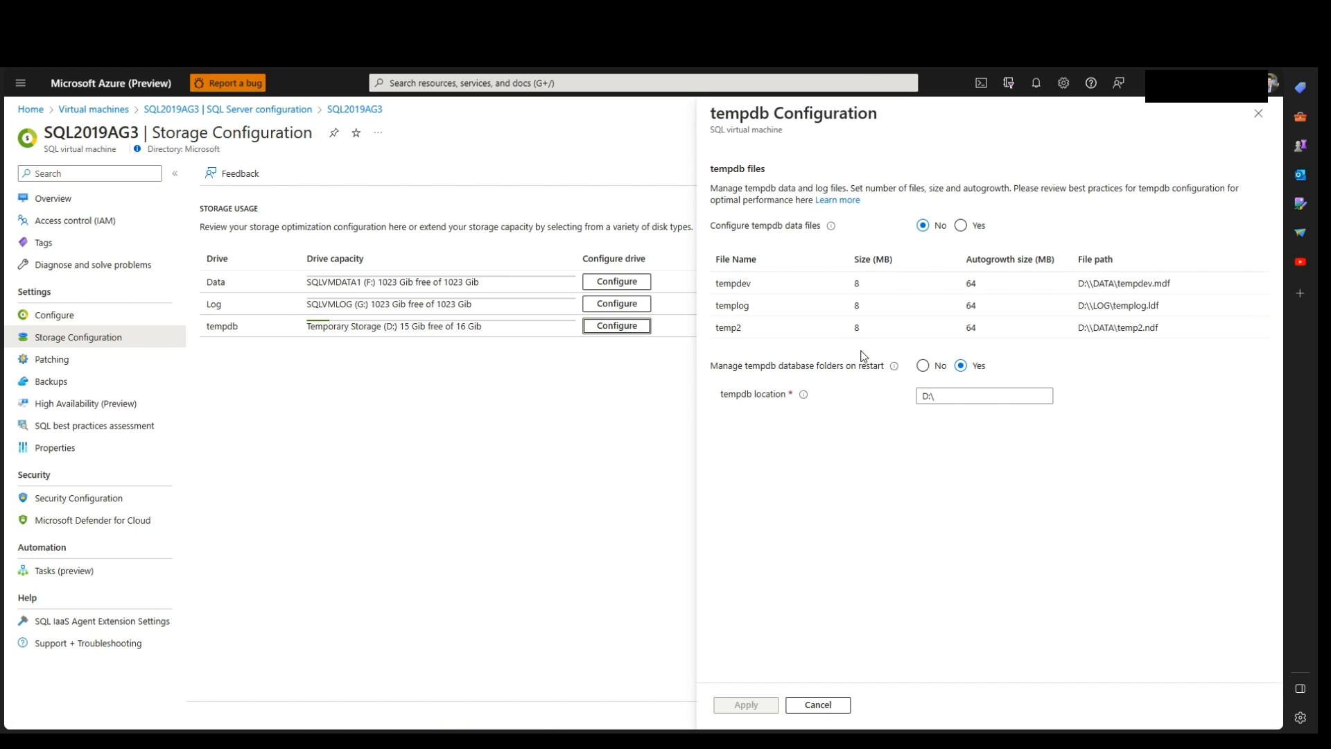
{"action": "left_click_drag", "start_coordinate": [983, 395], "coordinate": [859, 398]}
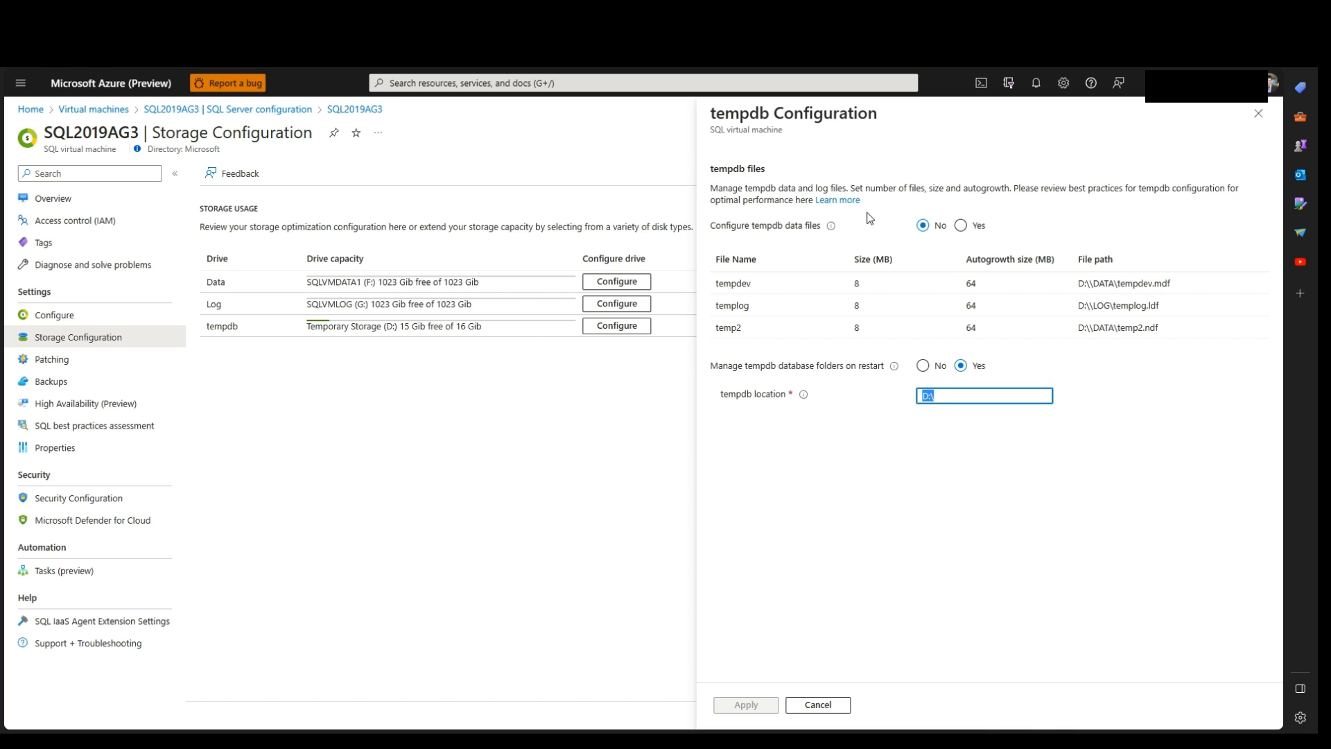
{"action": "left_click", "coordinate": [960, 225]}
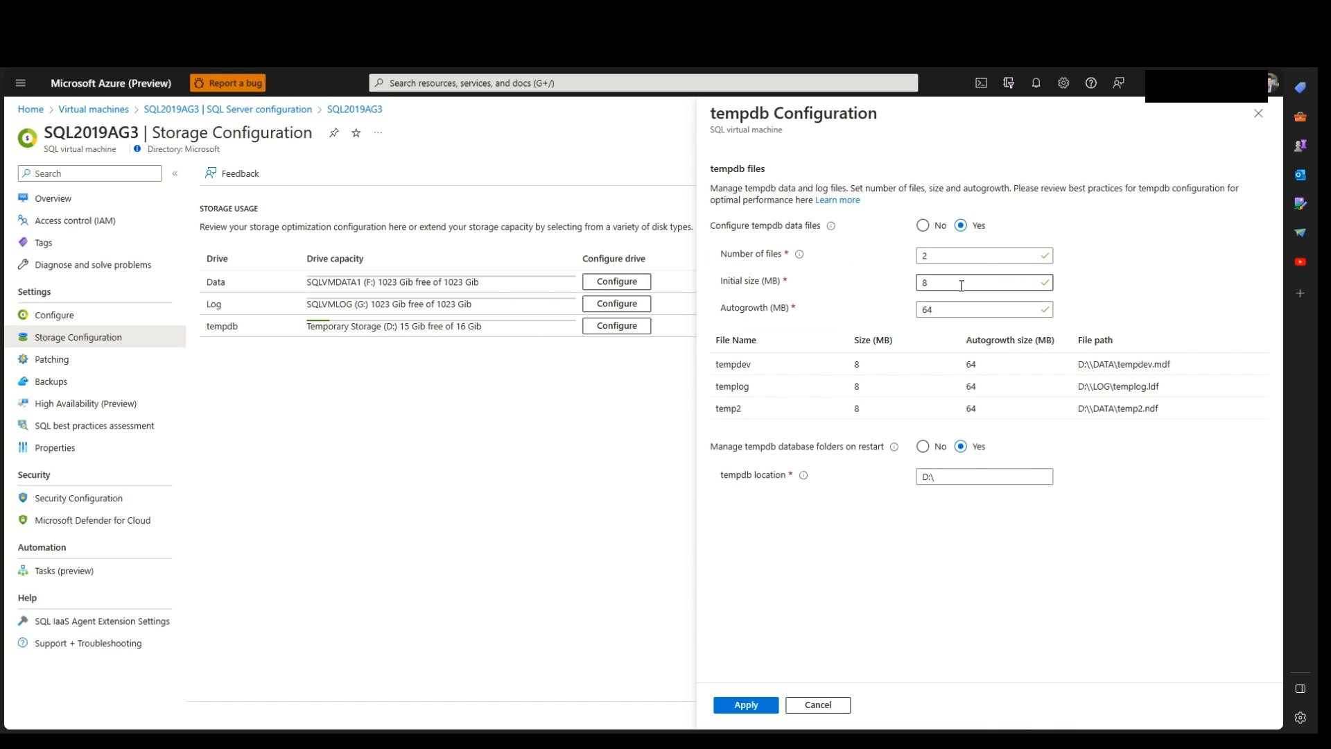
{"action": "left_click", "coordinate": [964, 308]}
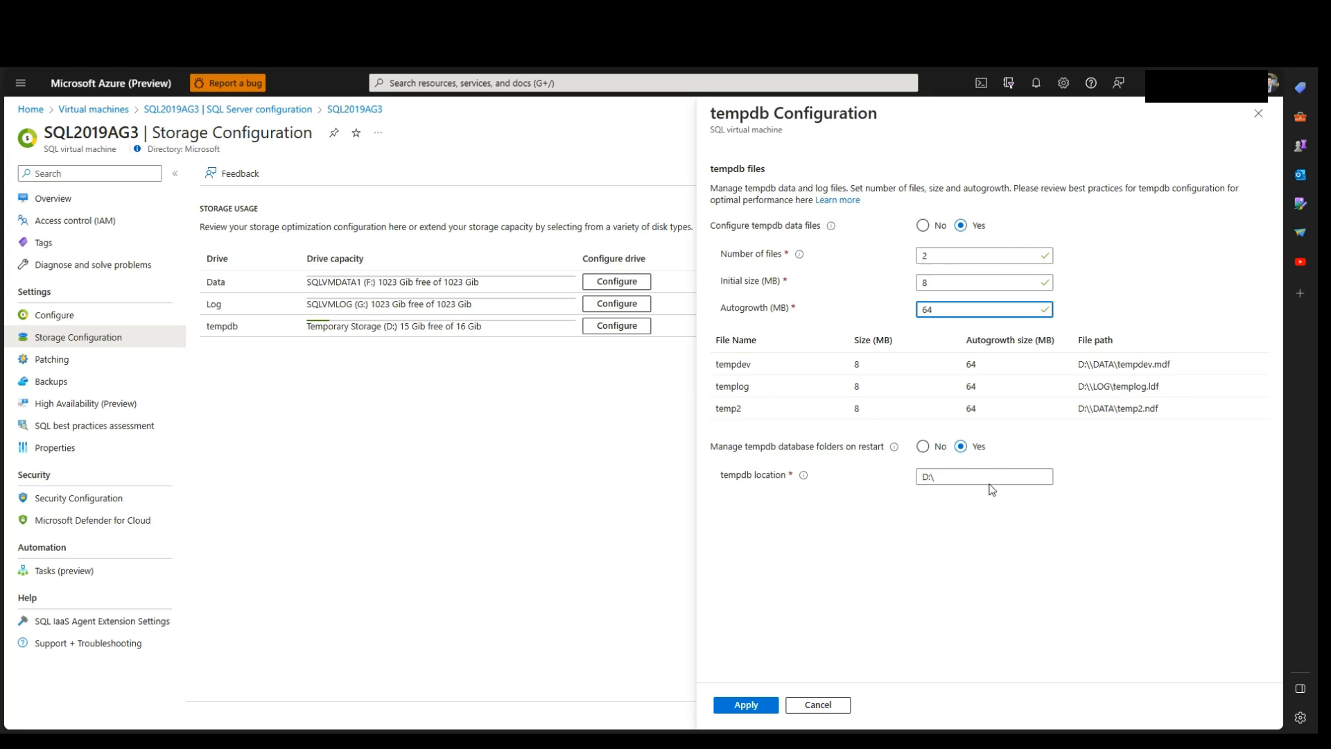
Review the option for managing tempdb database folders on restart, keep it at Yes, and examine the tempdb location.
{"action": "left_click_drag", "start_coordinate": [721, 451], "coordinate": [882, 454]}
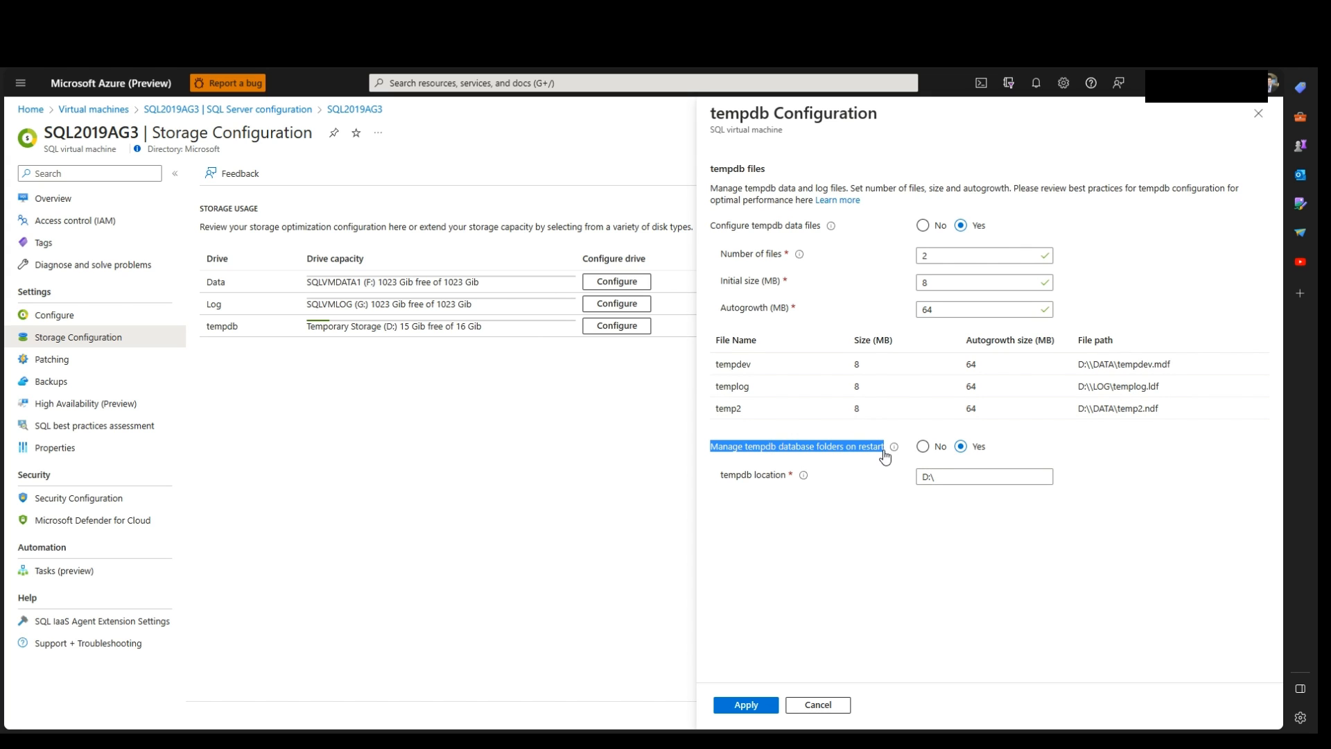
{"action": "left_click", "coordinate": [962, 449]}
{"action": "left_click", "coordinate": [976, 477]}
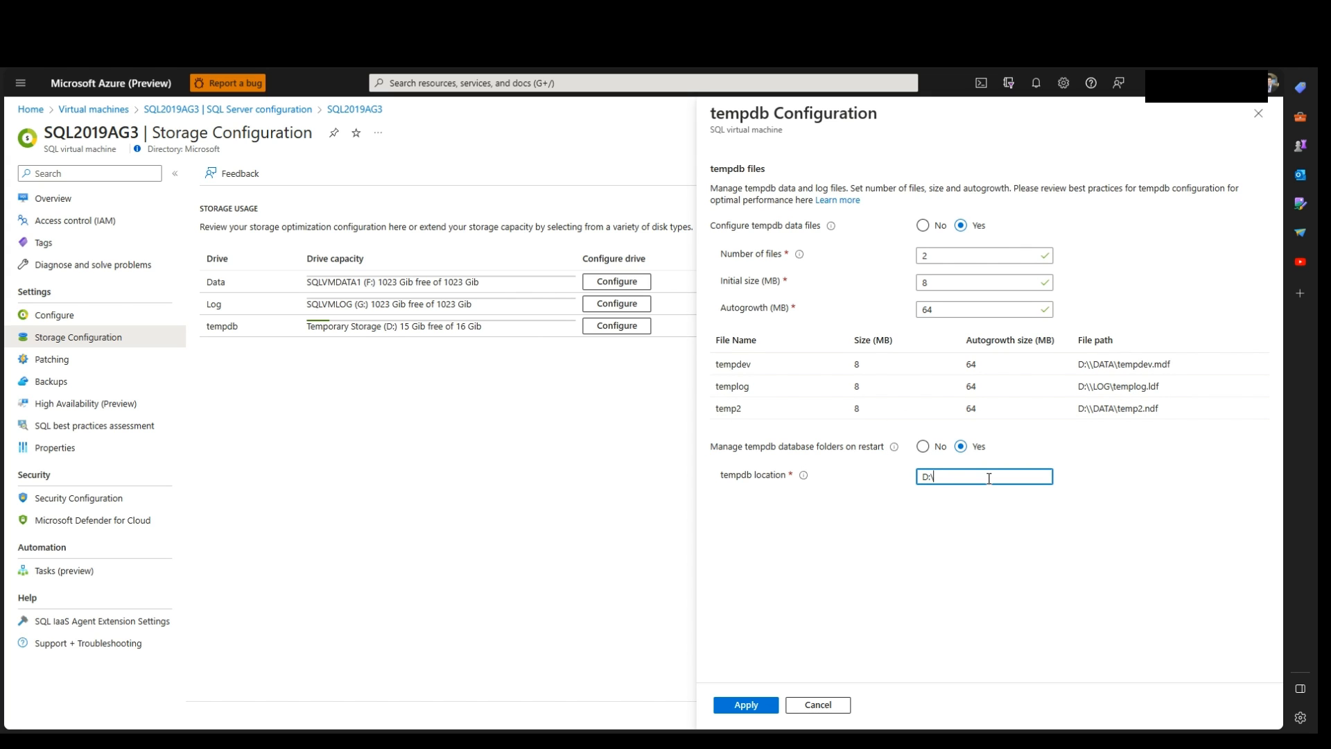
{"action": "left_click_drag", "start_coordinate": [976, 477], "coordinate": [873, 481]}
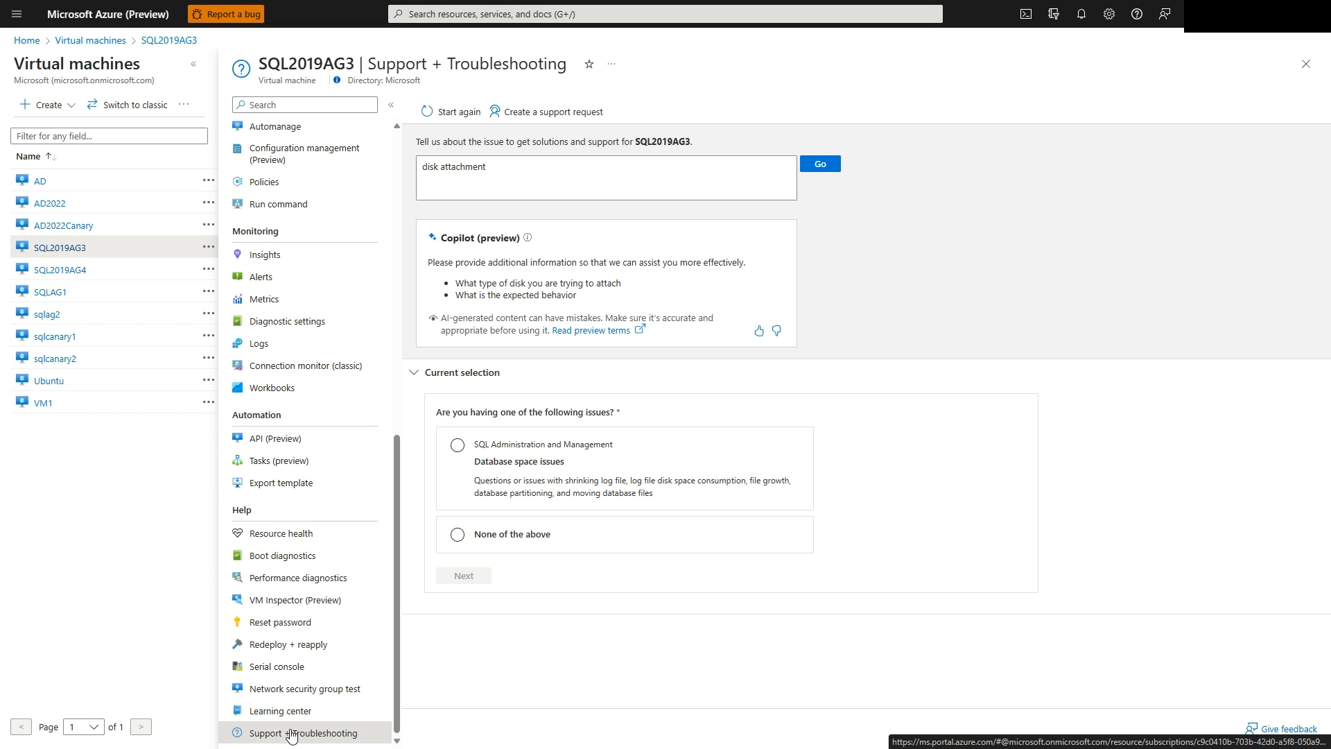
Create a support request for SQL2019AG3 about the disk attachment issue with the service type Virtual Machine running Windows.
{"action": "left_click", "coordinate": [562, 116]}
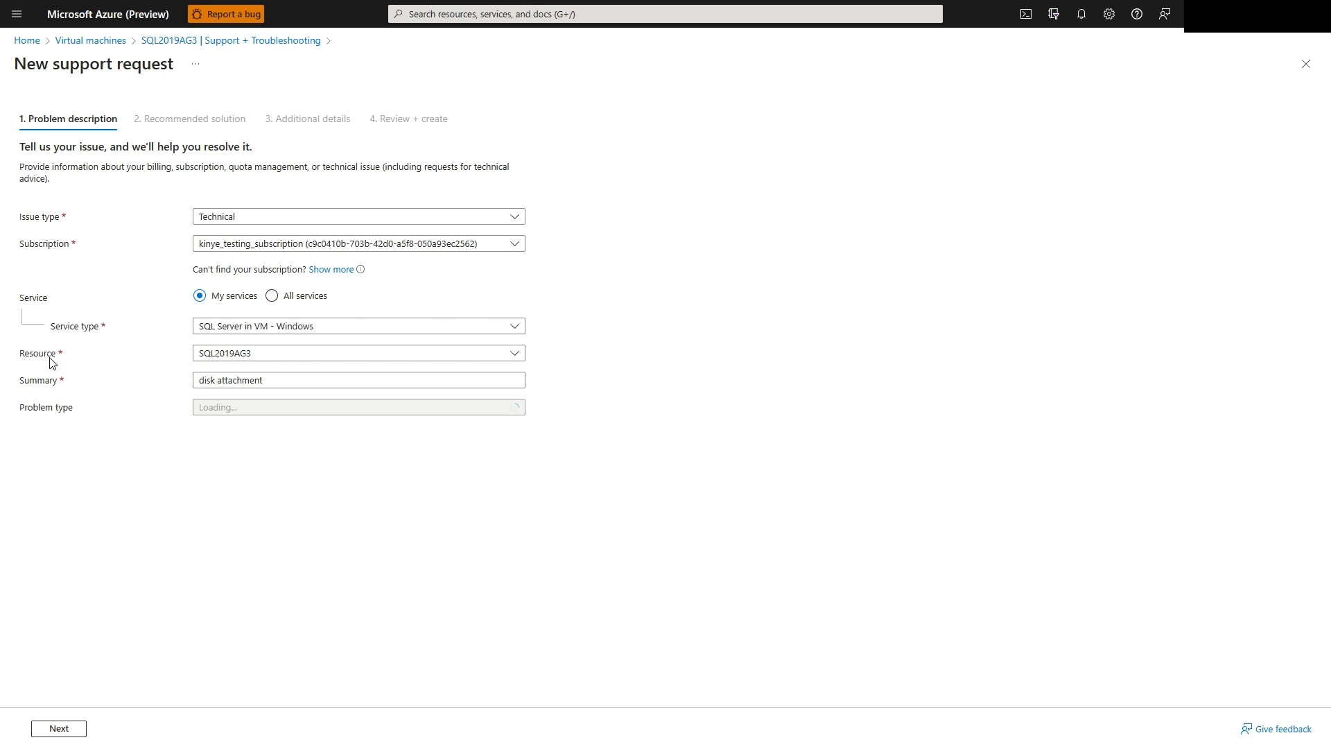
{"action": "left_click", "coordinate": [285, 325]}
{"action": "scroll", "coordinate": [413, 432], "scroll_direction": "up", "scroll_amount": 8}
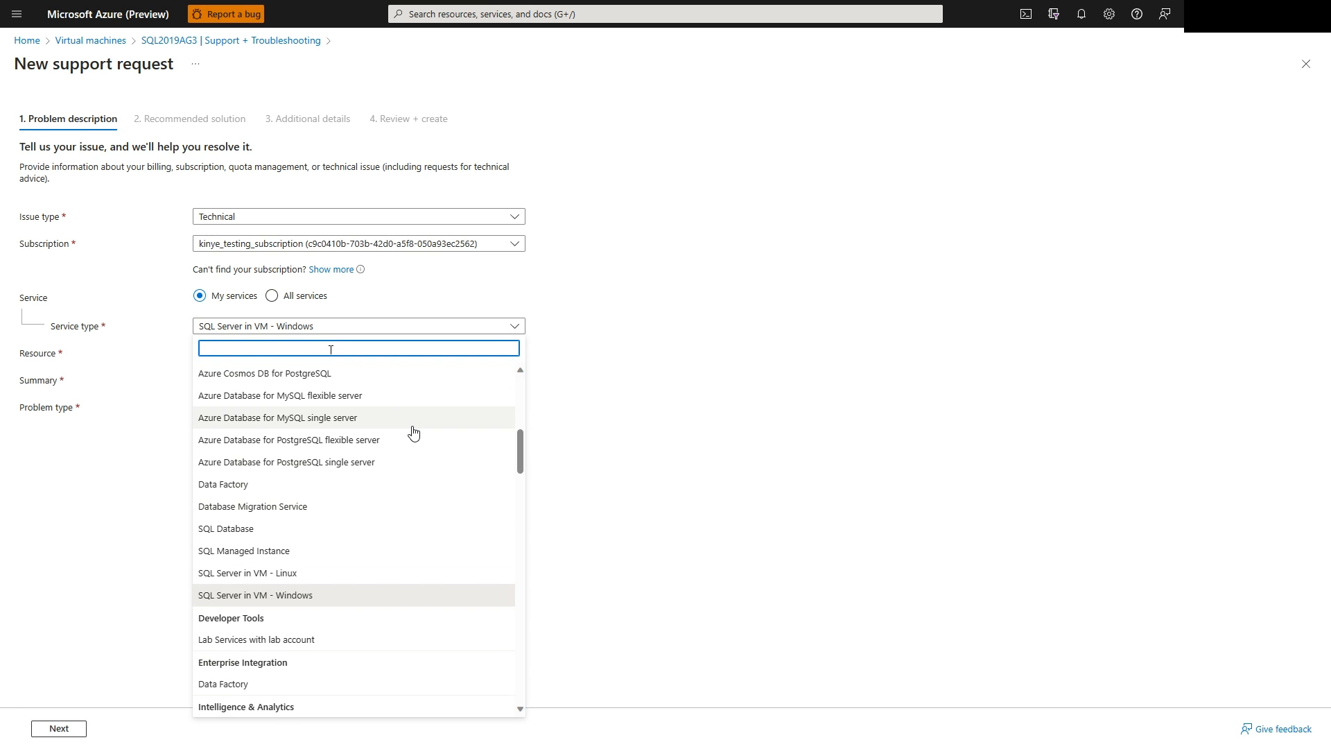
{"action": "scroll", "coordinate": [413, 432], "scroll_direction": "down", "scroll_amount": 1}
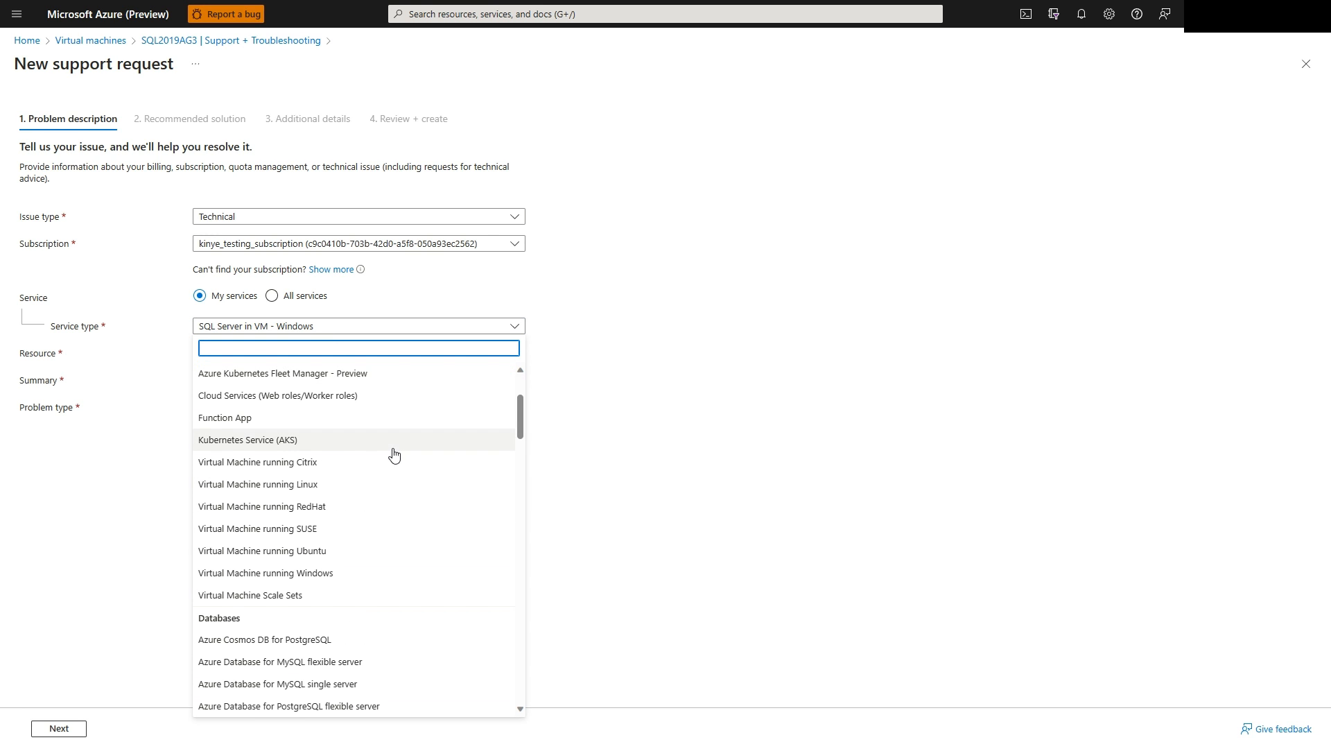
{"action": "left_click", "coordinate": [313, 574]}
Set the support request's problem type to Assistance with disk operations and its problem subtype to Attaching.
{"action": "left_click", "coordinate": [300, 409]}
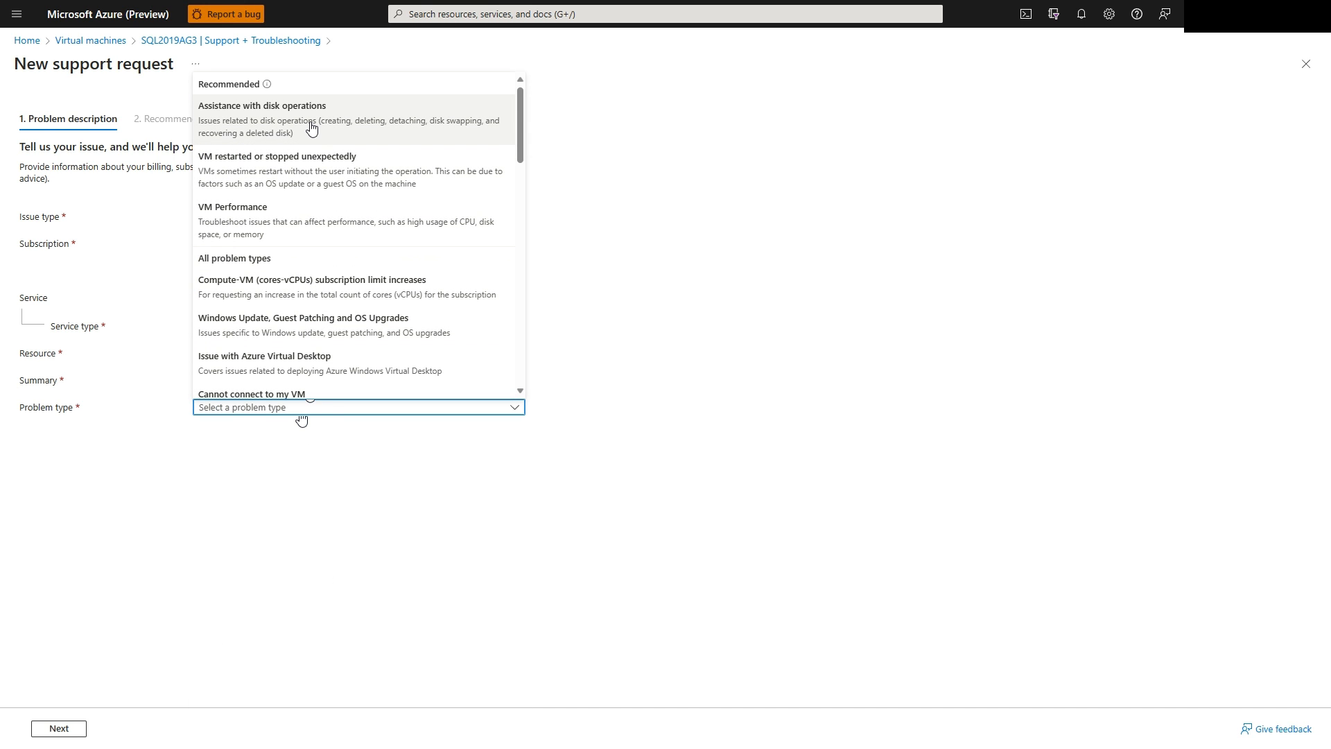
{"action": "scroll", "coordinate": [343, 199], "scroll_direction": "down", "scroll_amount": 5}
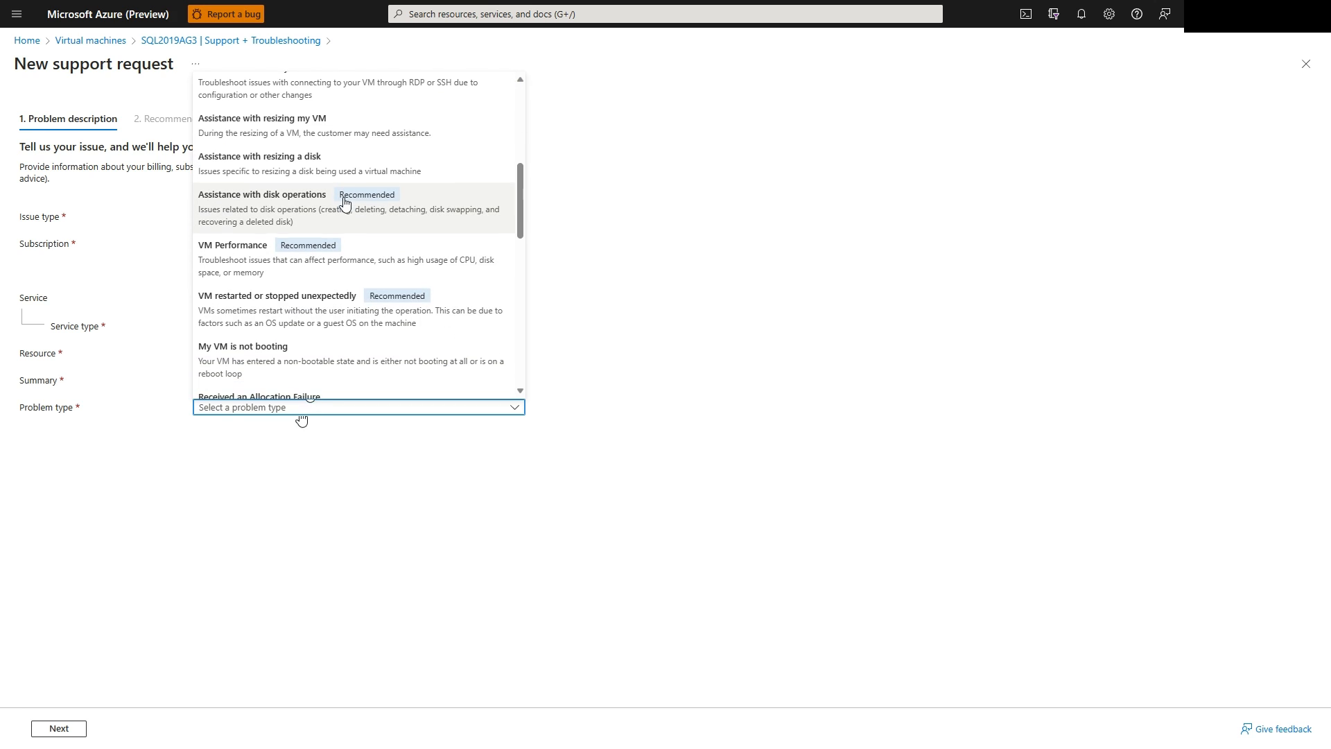
{"action": "scroll", "coordinate": [344, 201], "scroll_direction": "down", "scroll_amount": 6}
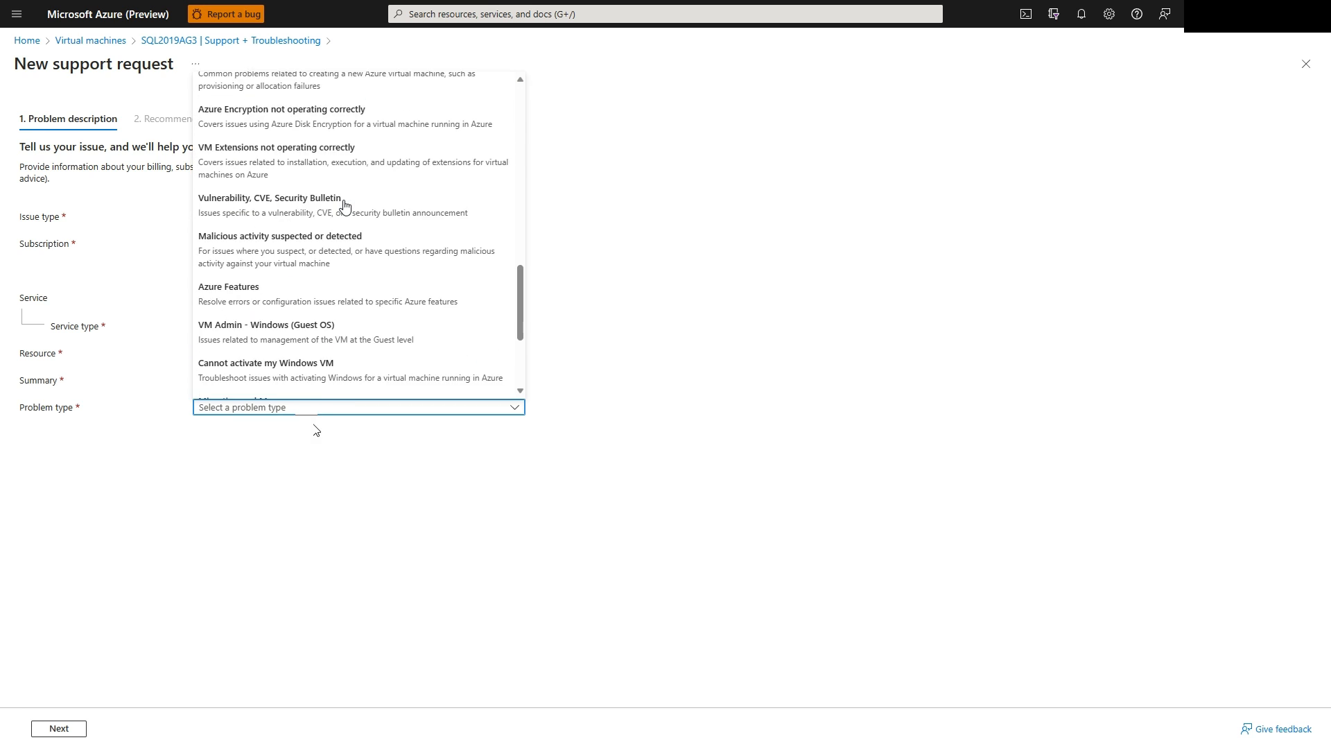
{"action": "scroll", "coordinate": [346, 199], "scroll_direction": "up", "scroll_amount": 10}
{"action": "left_click", "coordinate": [321, 122]}
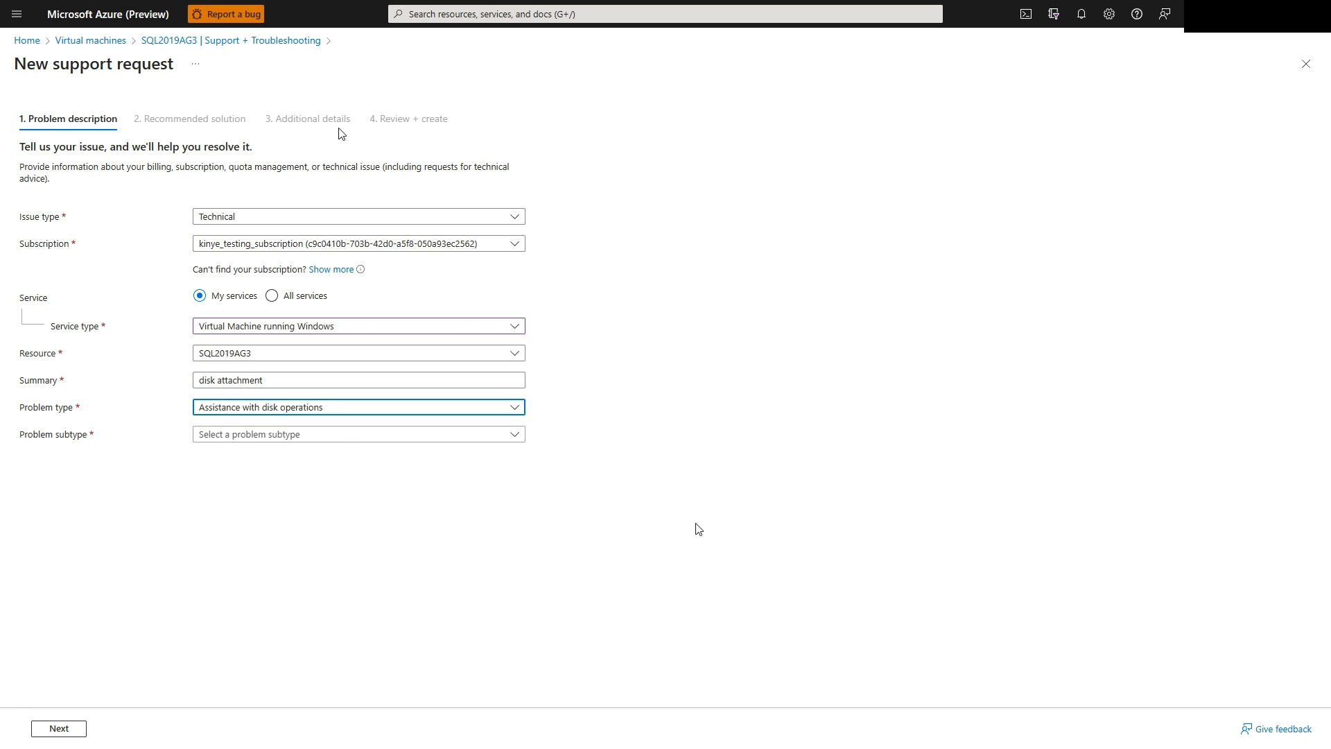
{"action": "left_click", "coordinate": [340, 437]}
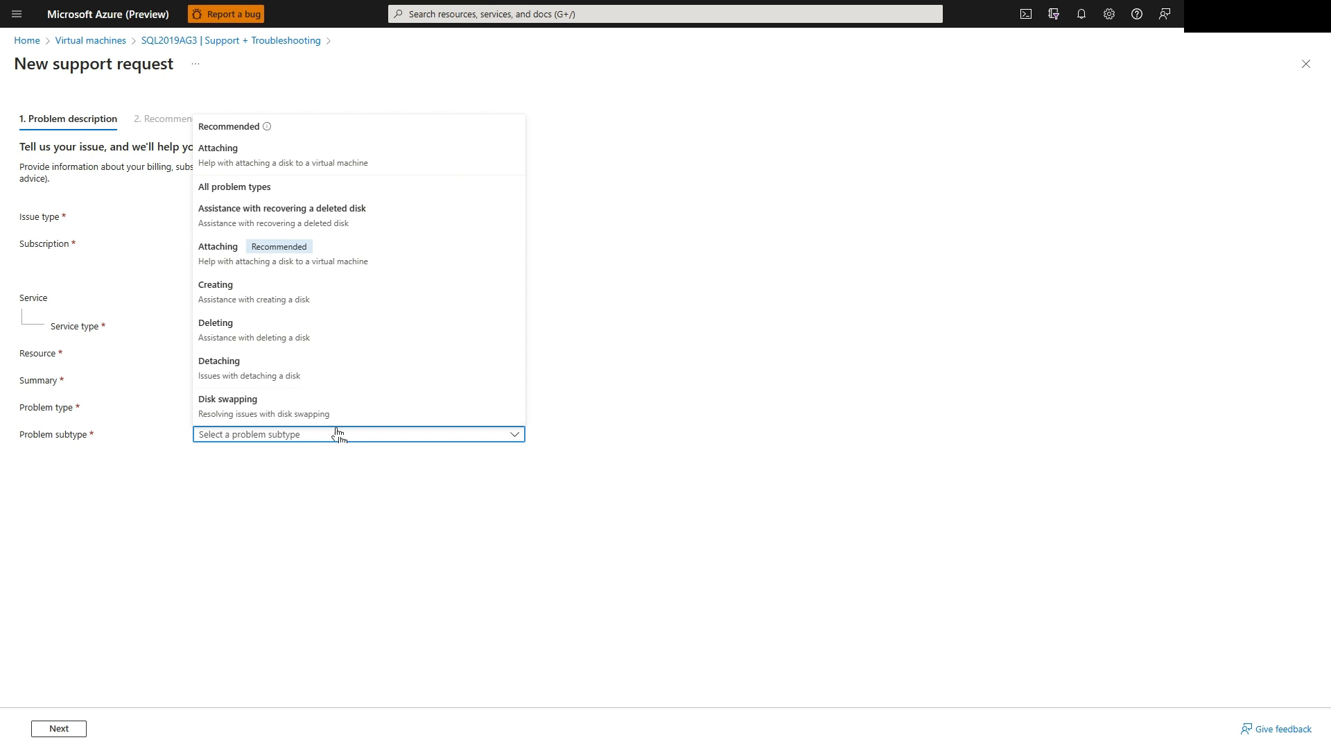
{"action": "left_click", "coordinate": [303, 147]}
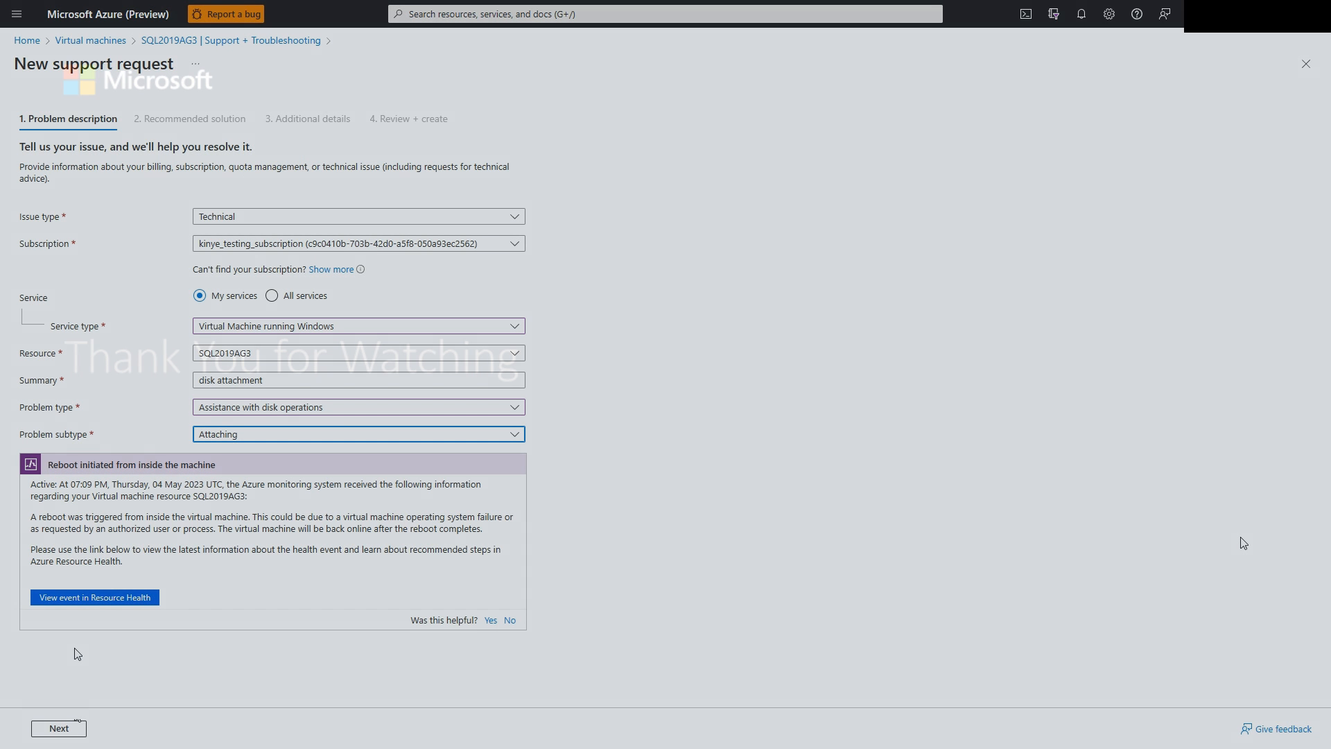